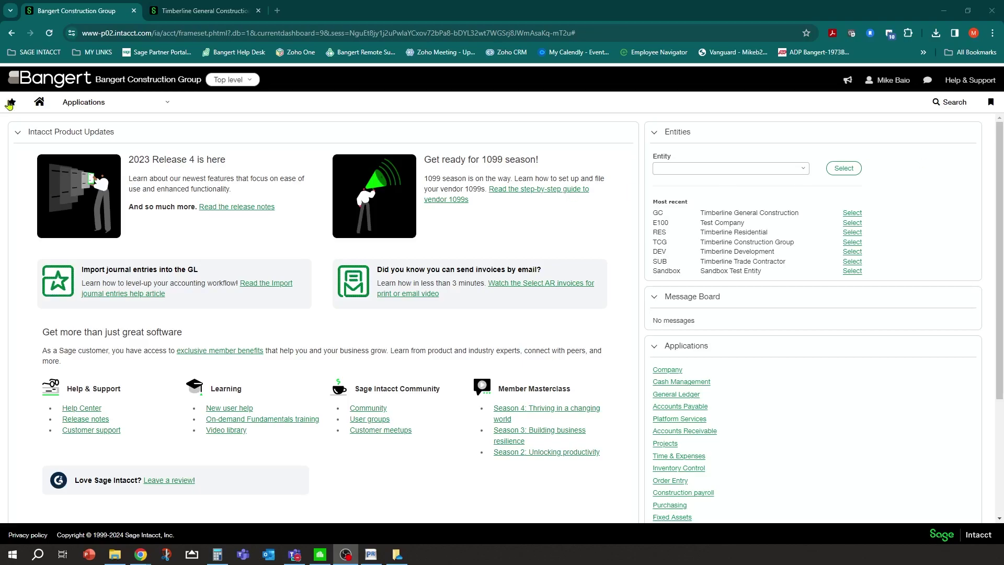
# Step: Bring Chrome to the front and open the Sage Intacct Applications menu
pyautogui.click(95, 10)
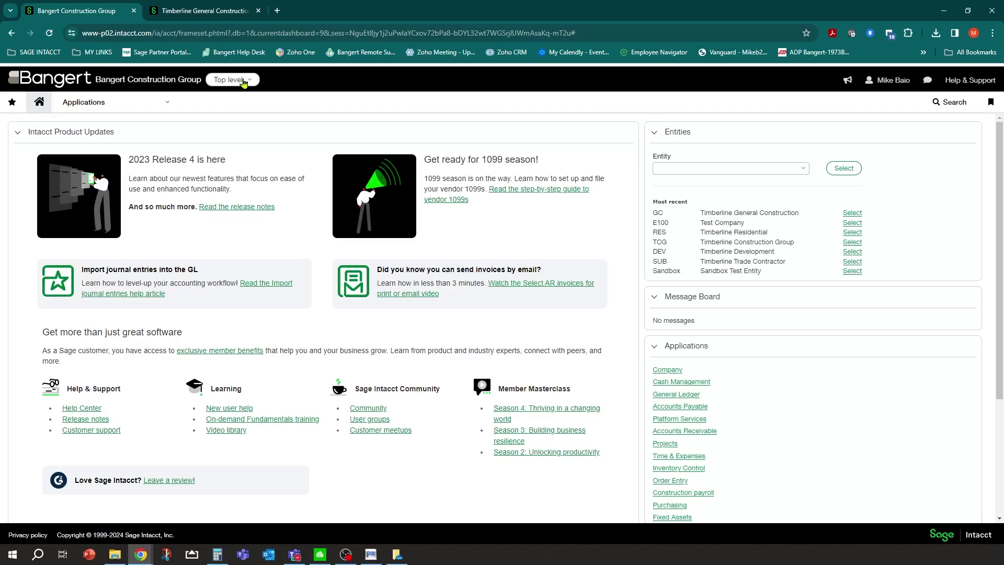
pyautogui.click(161, 107)
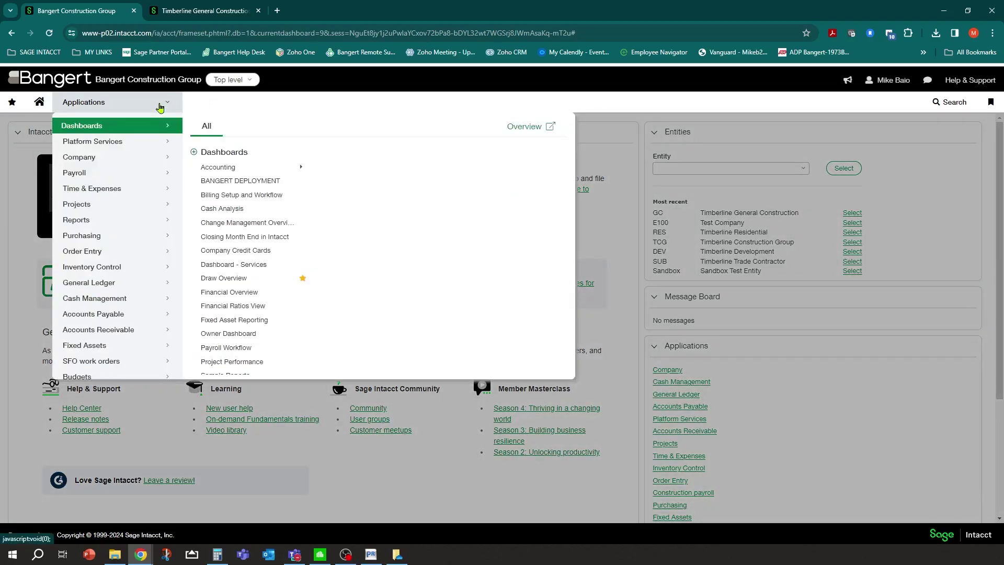
# Step: Go to Cash Management > Checking to list the four checking accounts
pyautogui.click(114, 302)
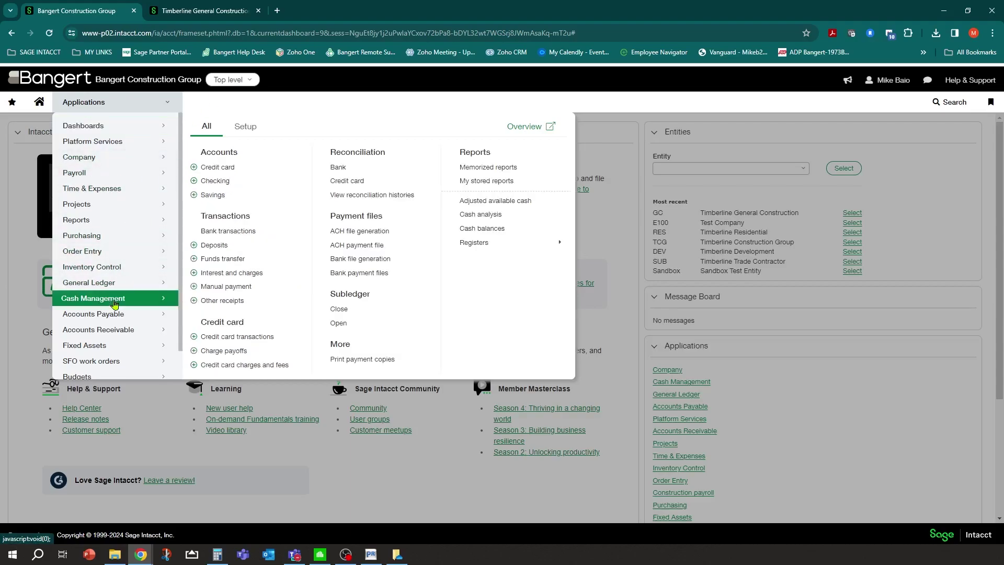
pyautogui.click(214, 181)
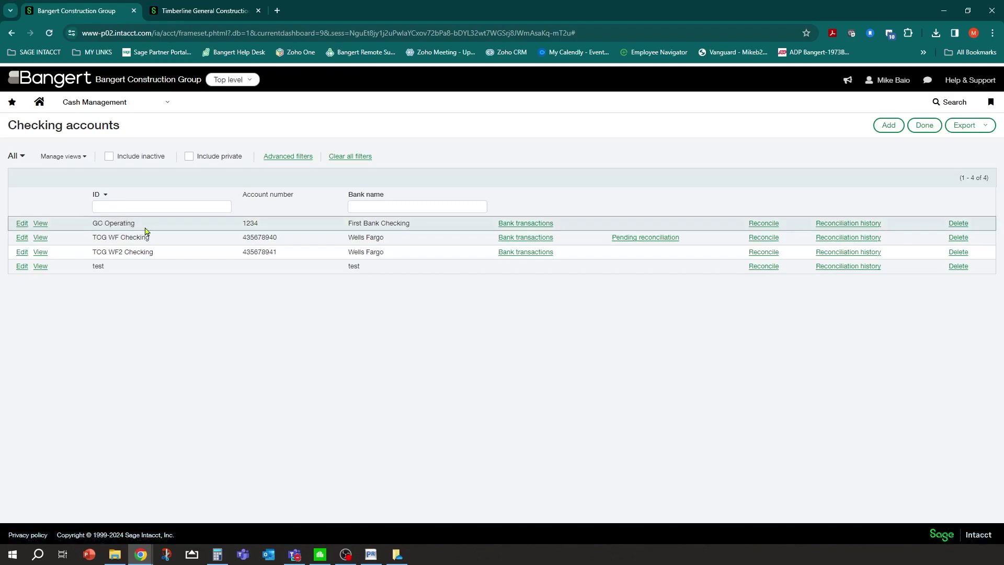
# Step: Change the GC Operating account number to 23434 and save it
pyautogui.click(22, 224)
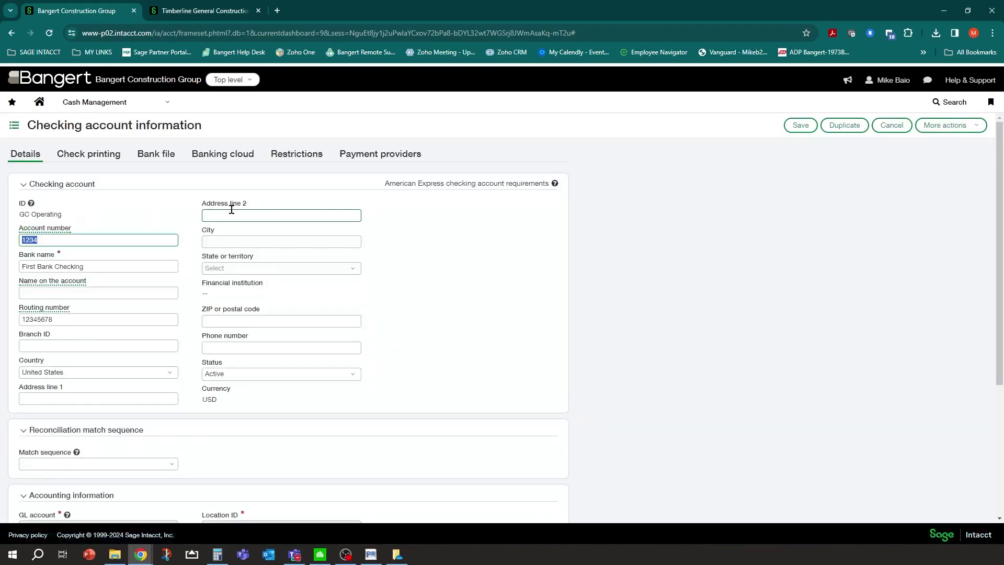
pyautogui.click(433, 250)
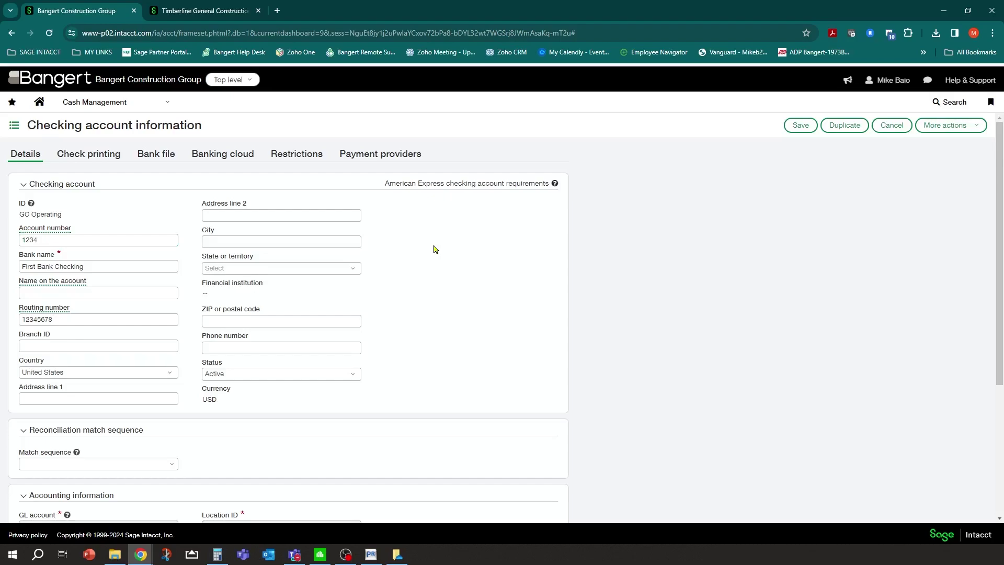
pyautogui.click(102, 241)
pyautogui.write('23434')
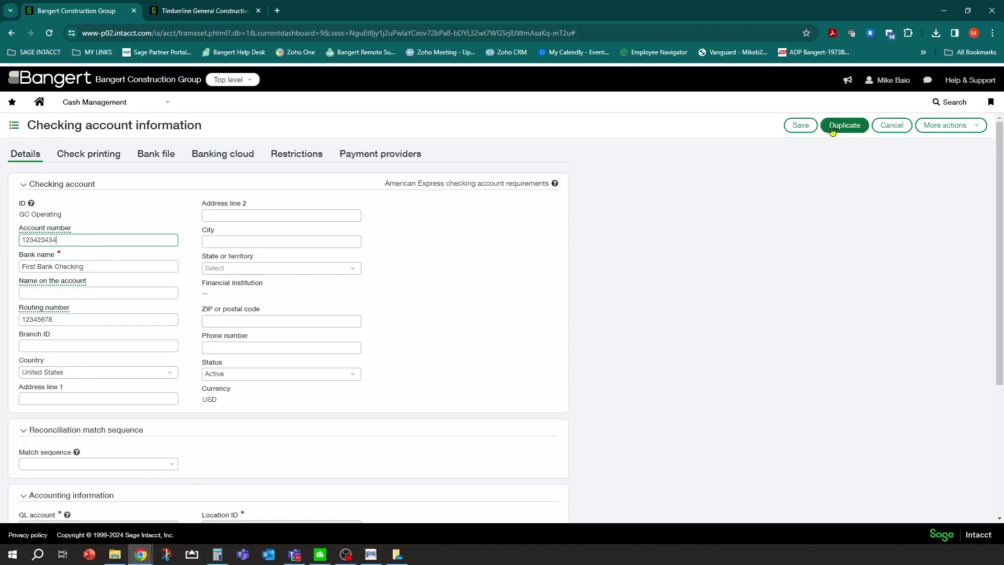
pyautogui.click(801, 125)
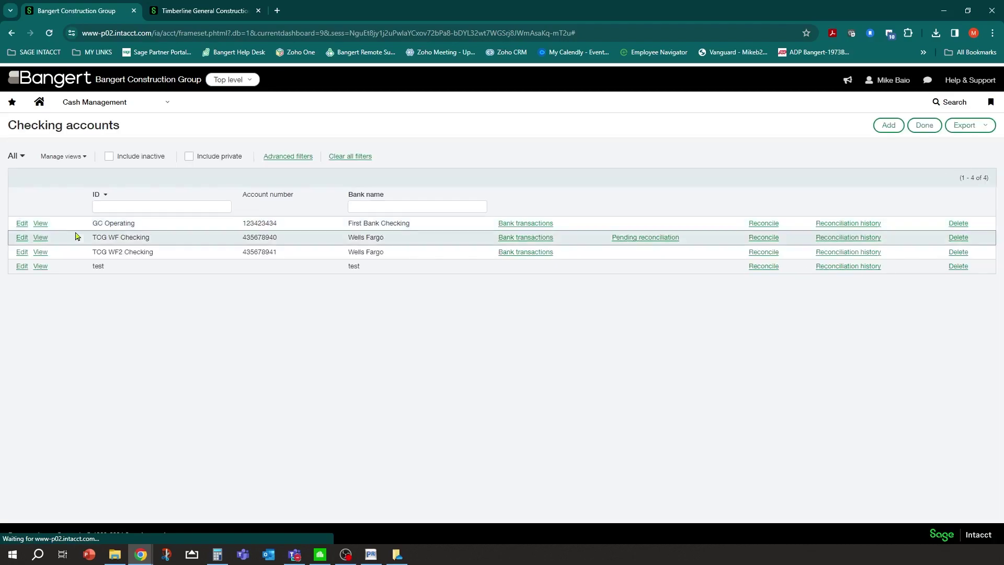
# Step: Reopen GC Operating for editing and check its saved account and routing numbers
pyautogui.click(22, 224)
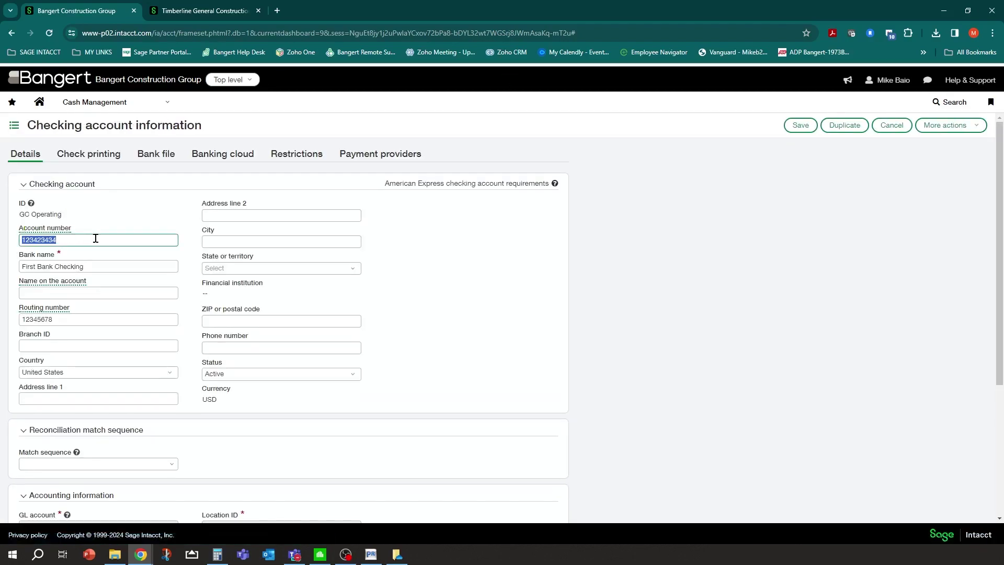
pyautogui.click(96, 238)
pyautogui.click(66, 318)
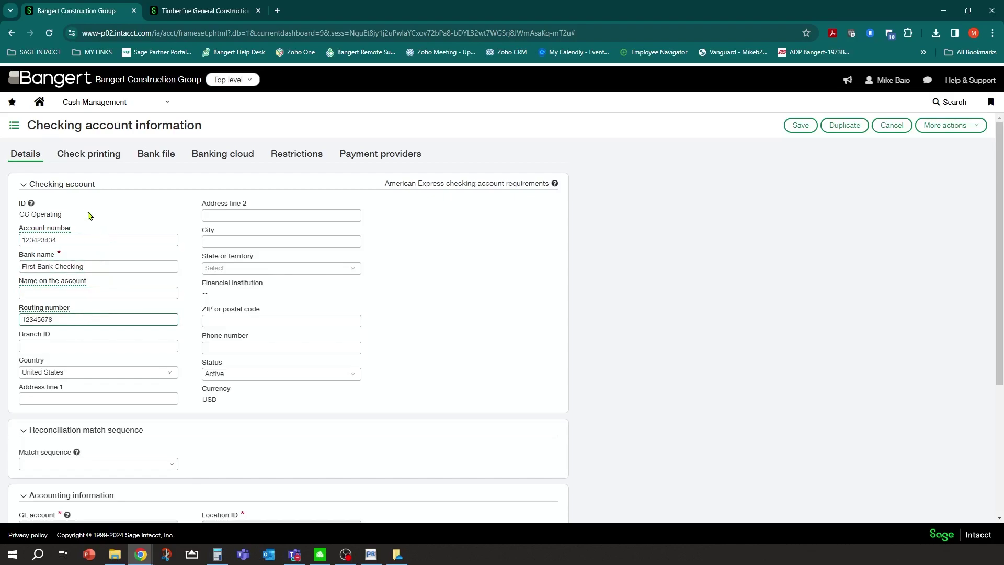
# Step: On the Bank file tab, re-enable ACH payments and select the ACH bank ID 123 value
pyautogui.click(153, 158)
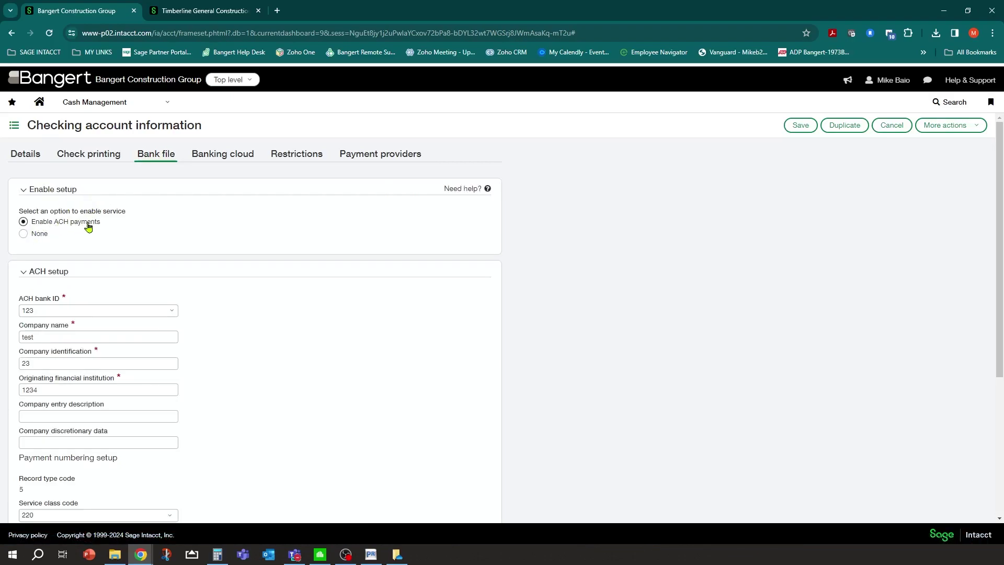
pyautogui.click(23, 235)
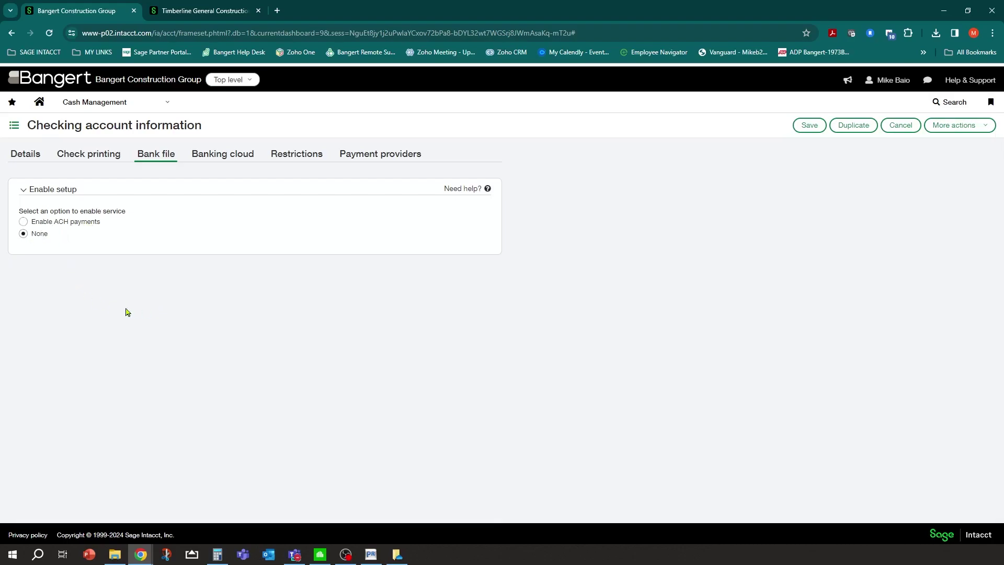
pyautogui.click(24, 222)
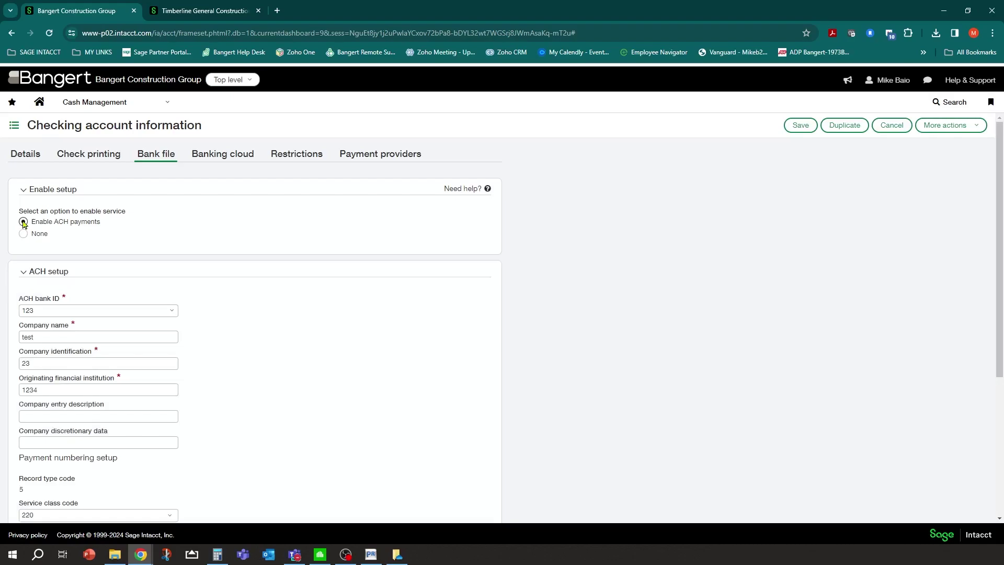
pyautogui.scroll(-1, 253, 300)
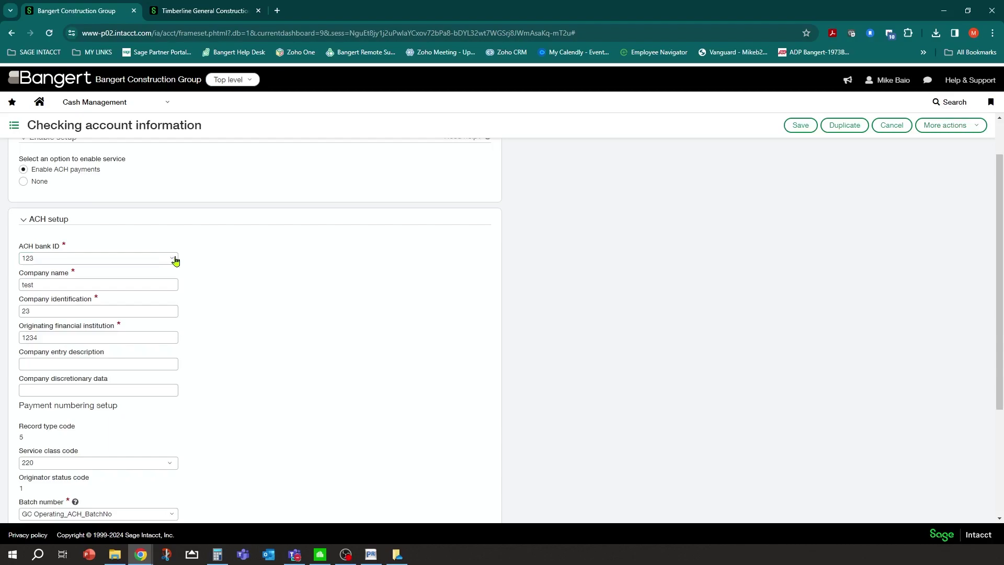
pyautogui.click(157, 259)
pyautogui.scroll(1, 92, 271)
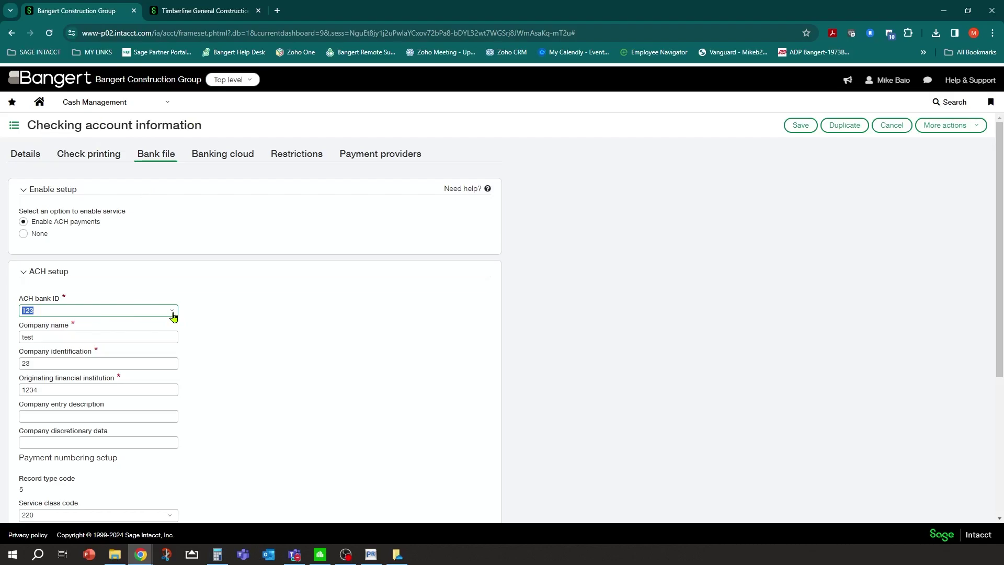
# Step: Enter new ACH bank ID 'www' and accept adding it to the list
pyautogui.write('www')
pyautogui.click(278, 329)
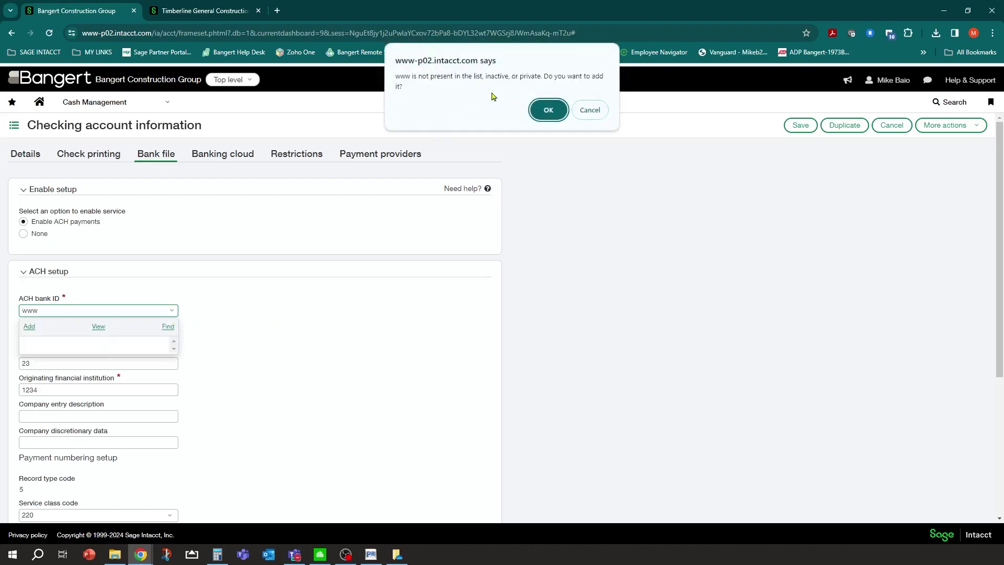
pyautogui.click(547, 111)
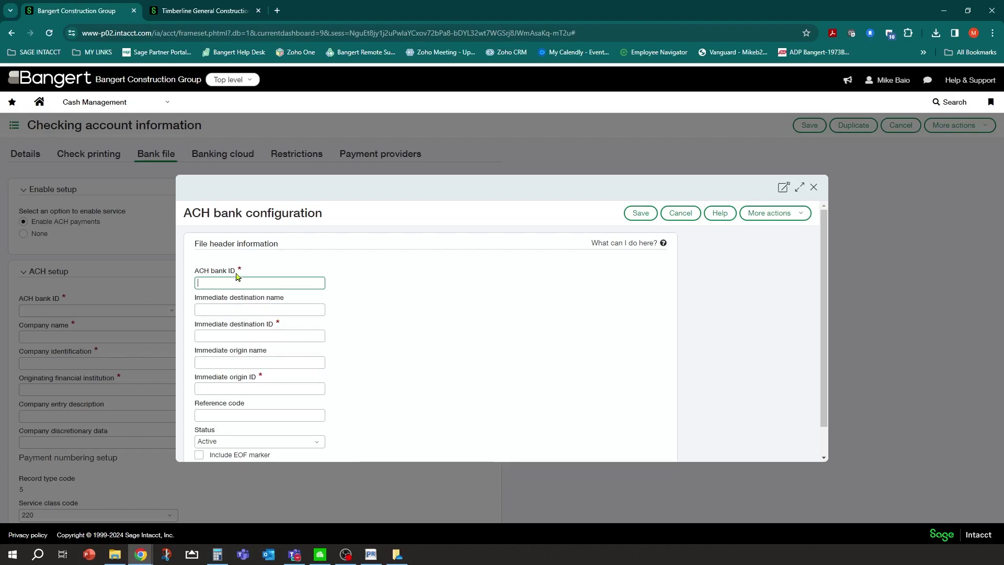
# Step: Enter ACH bank ID 'ww' and look over the Immediate destination ID and name fields
pyautogui.write('ww')
pyautogui.click(291, 335)
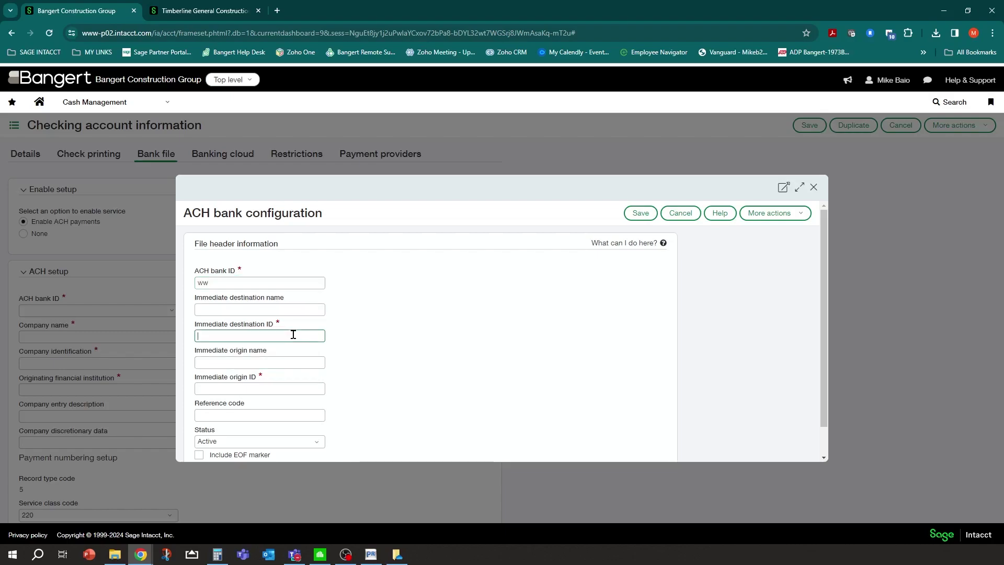
pyautogui.scroll(-2, 296, 398)
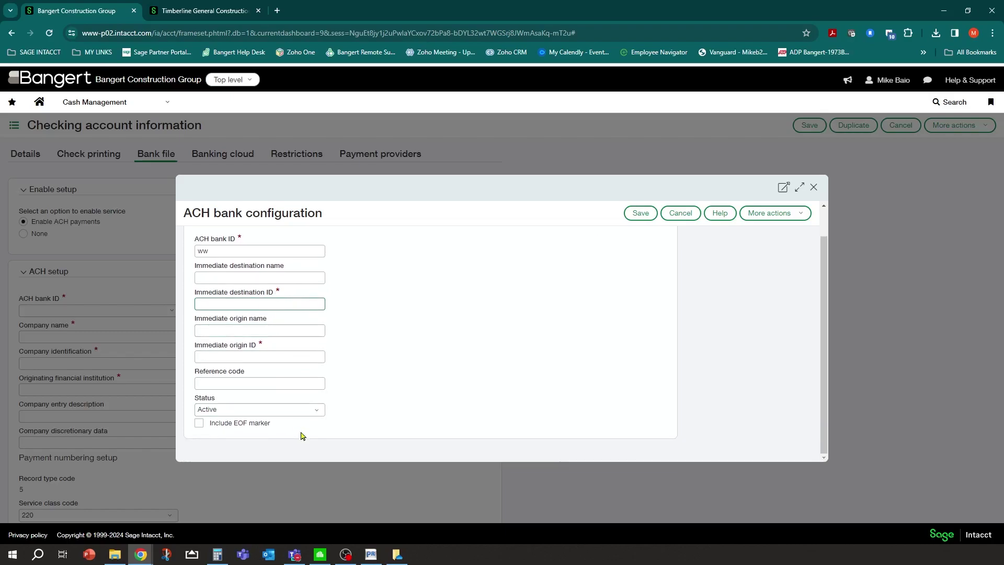
pyautogui.scroll(2, 282, 372)
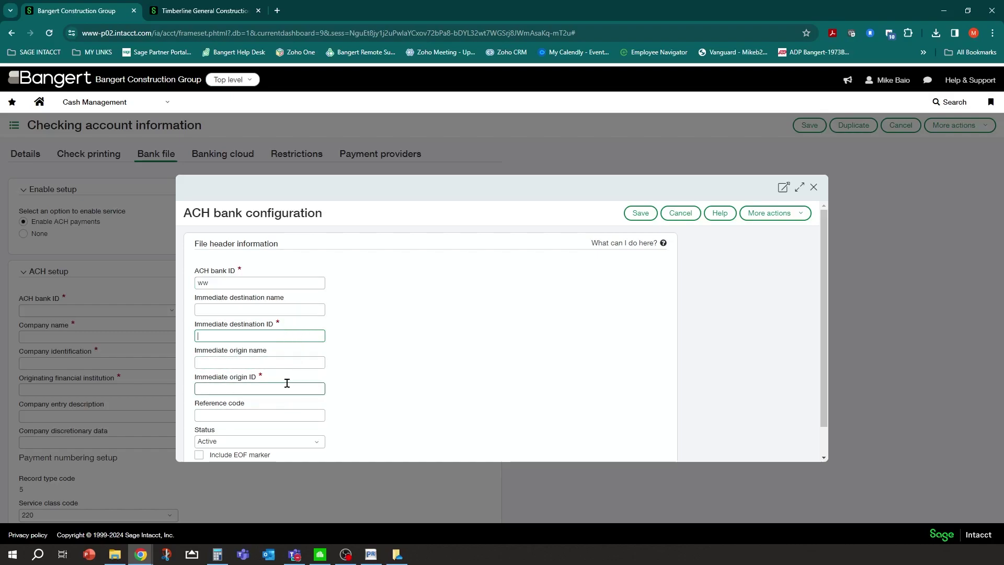
pyautogui.click(249, 308)
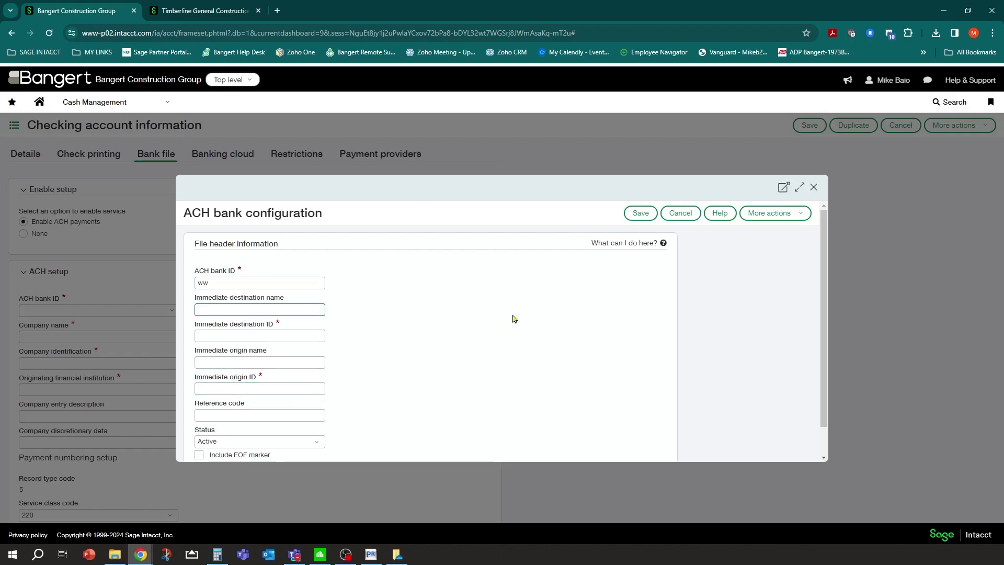
pyautogui.scroll(-1, 277, 314)
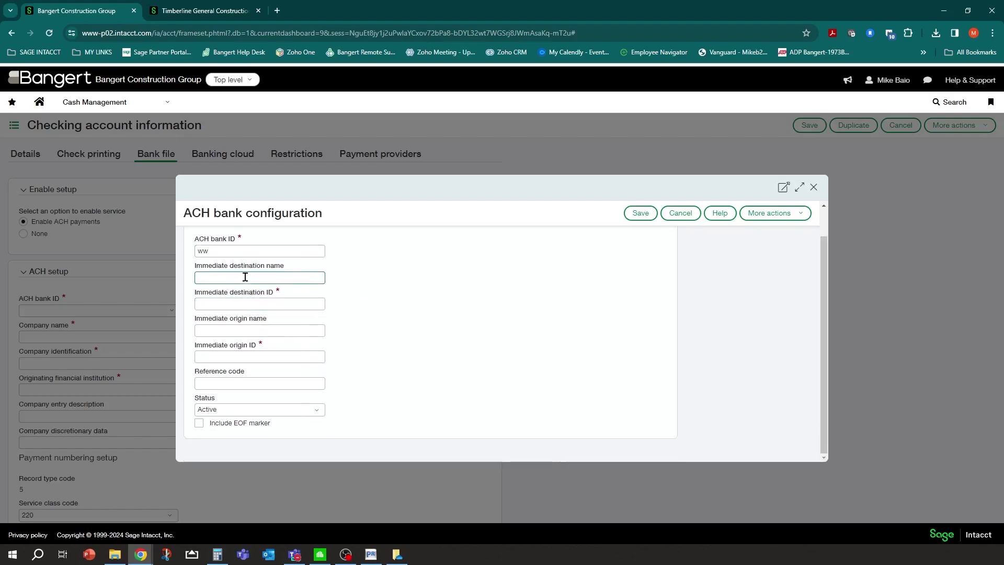
pyautogui.scroll(1, 366, 345)
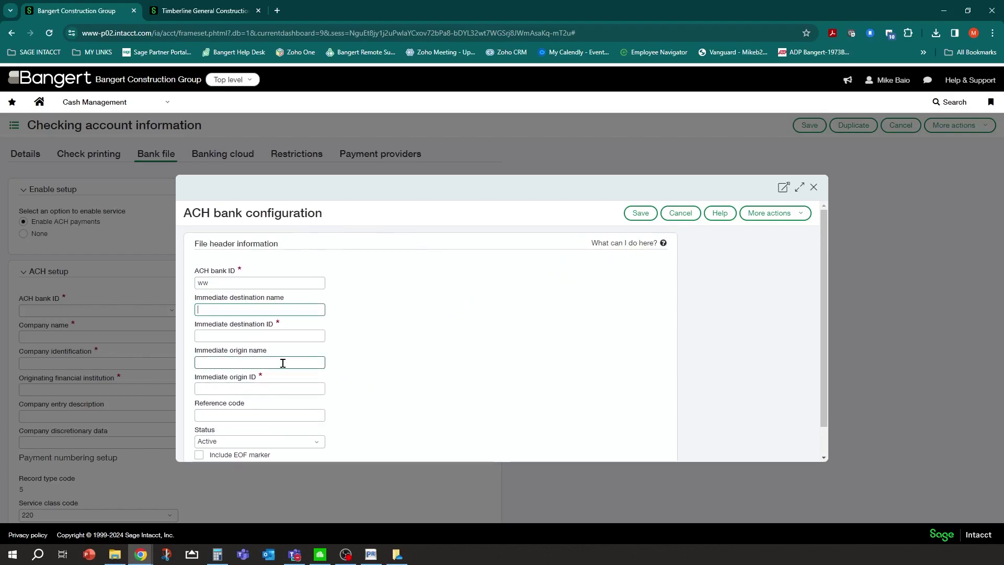
# Step: Show the 'What can I do here?' help for File header information
pyautogui.click(649, 246)
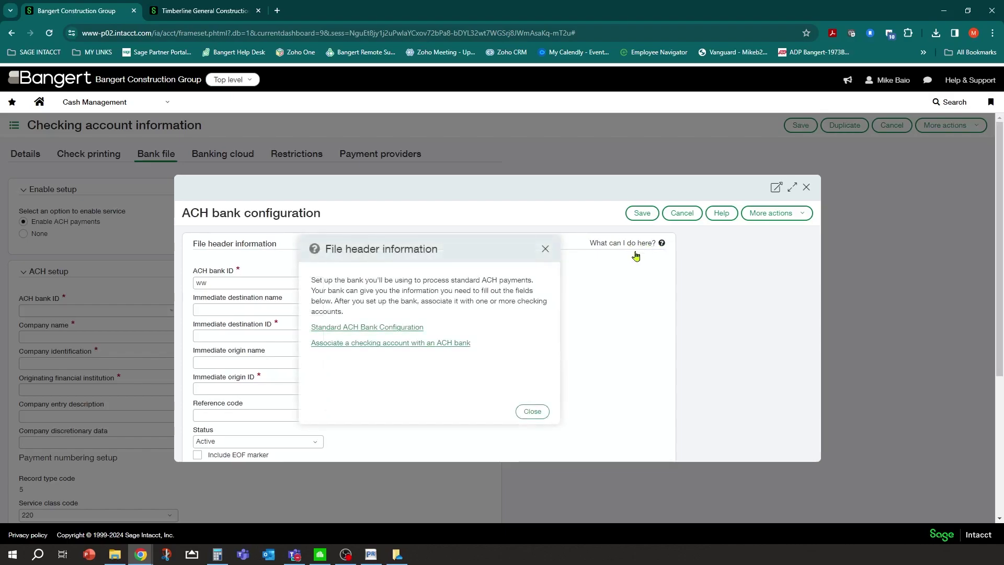
# Step: Open the Standard ACH Bank Configuration article and scroll to its field descriptions
pyautogui.click(375, 328)
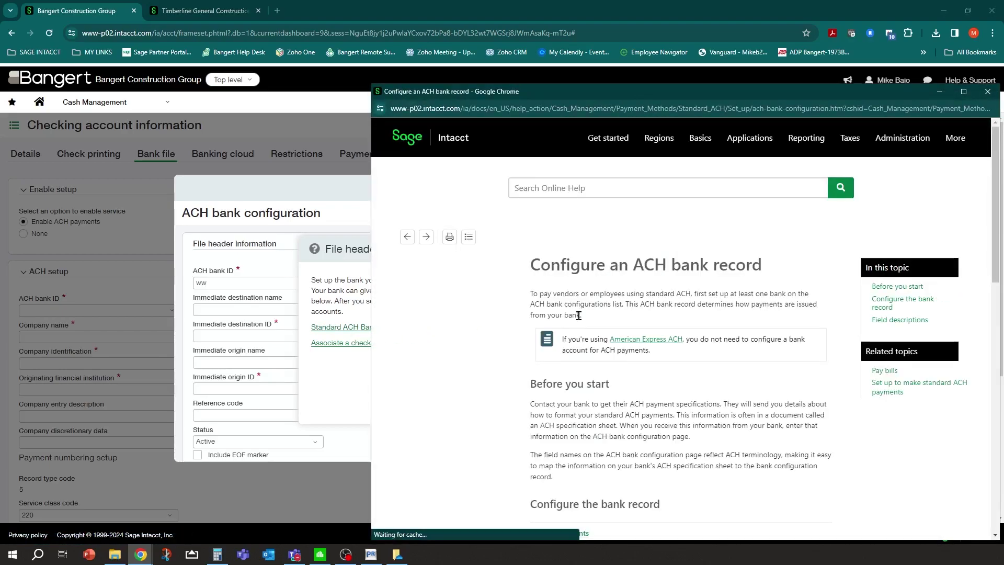
pyautogui.scroll(-7, 579, 315)
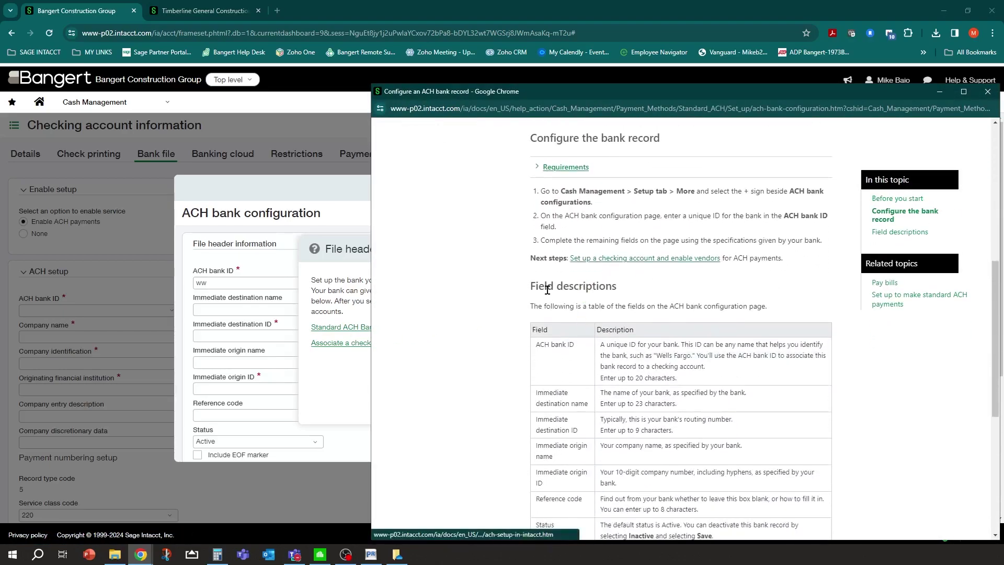
pyautogui.scroll(-2, 615, 280)
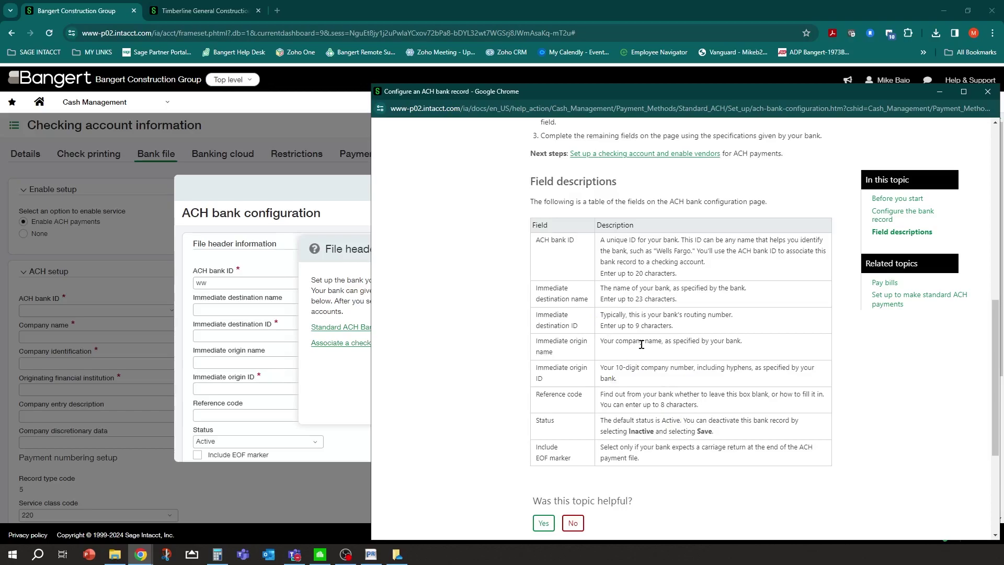
# Step: Close the help windows, cancel the new ACH bank, and choose existing ACH bank ID 123
pyautogui.click(988, 91)
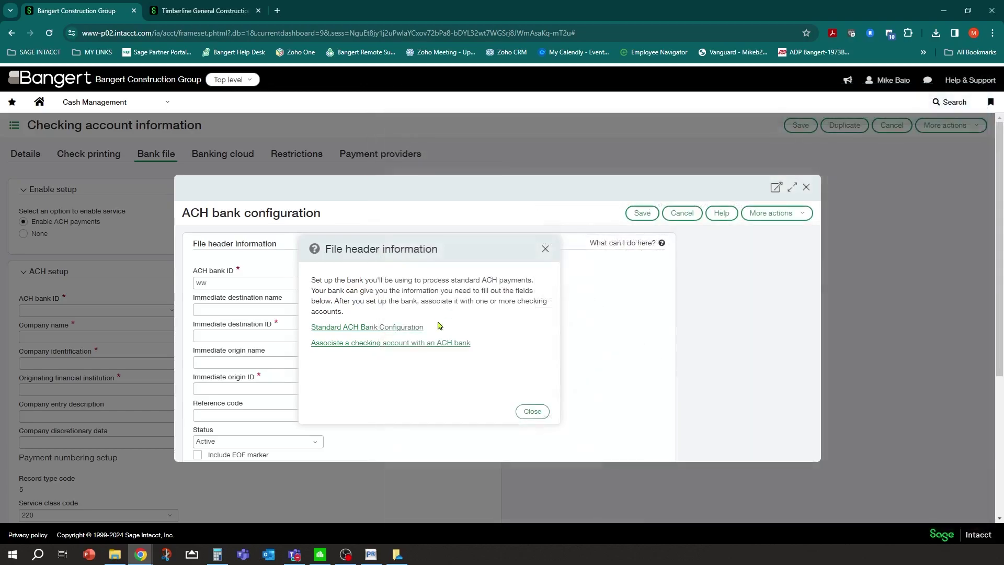
pyautogui.click(533, 411)
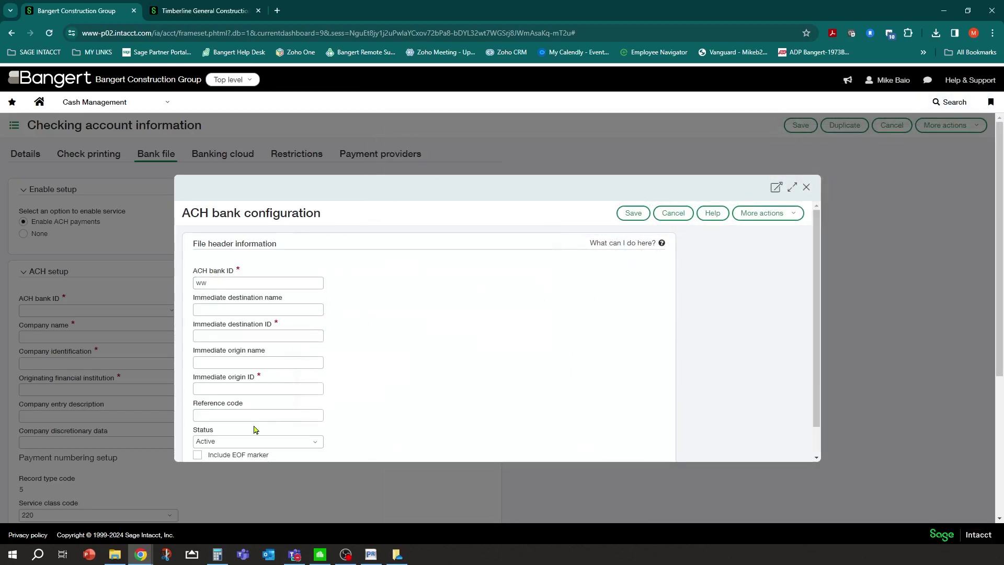
pyautogui.click(673, 213)
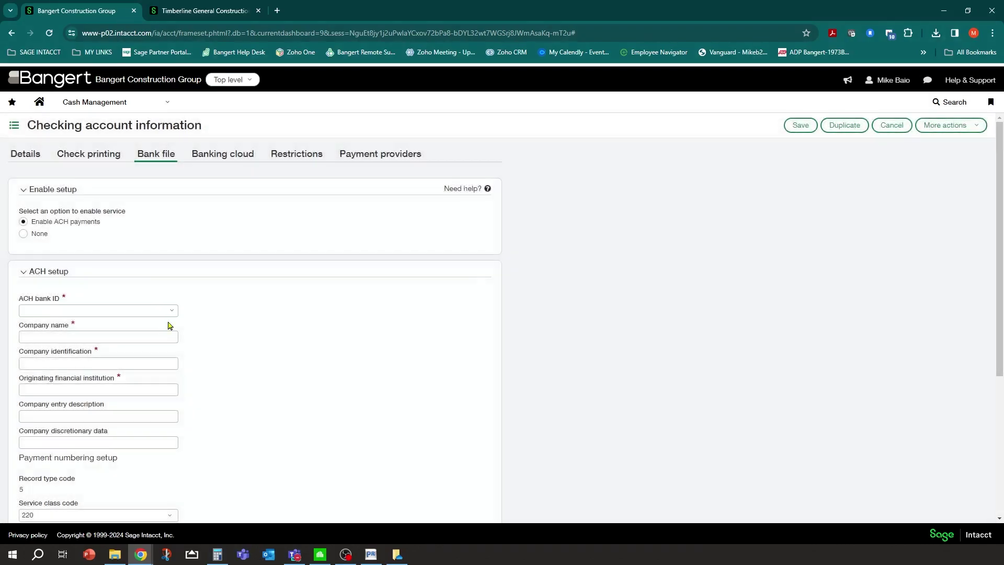
pyautogui.click(168, 311)
pyautogui.click(40, 345)
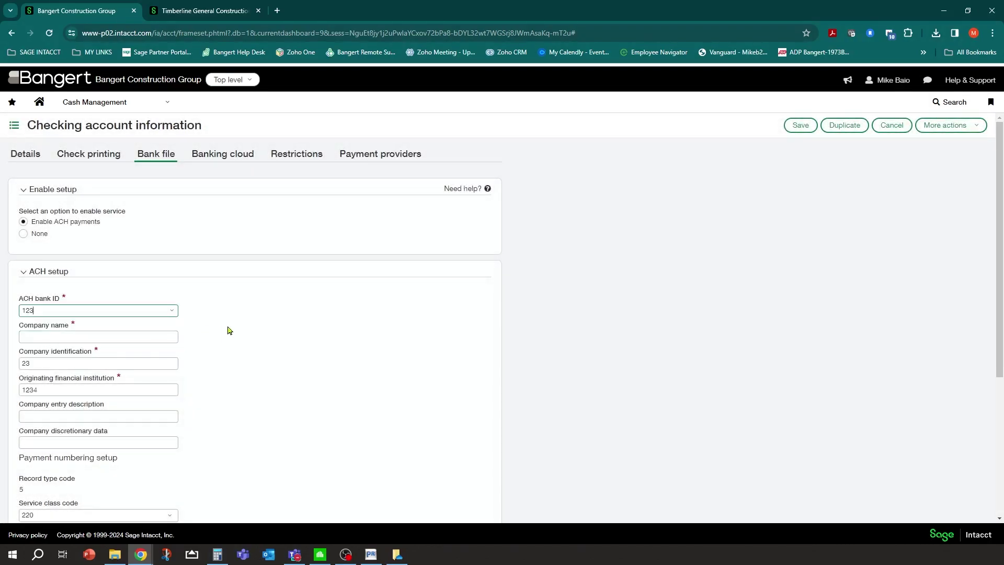
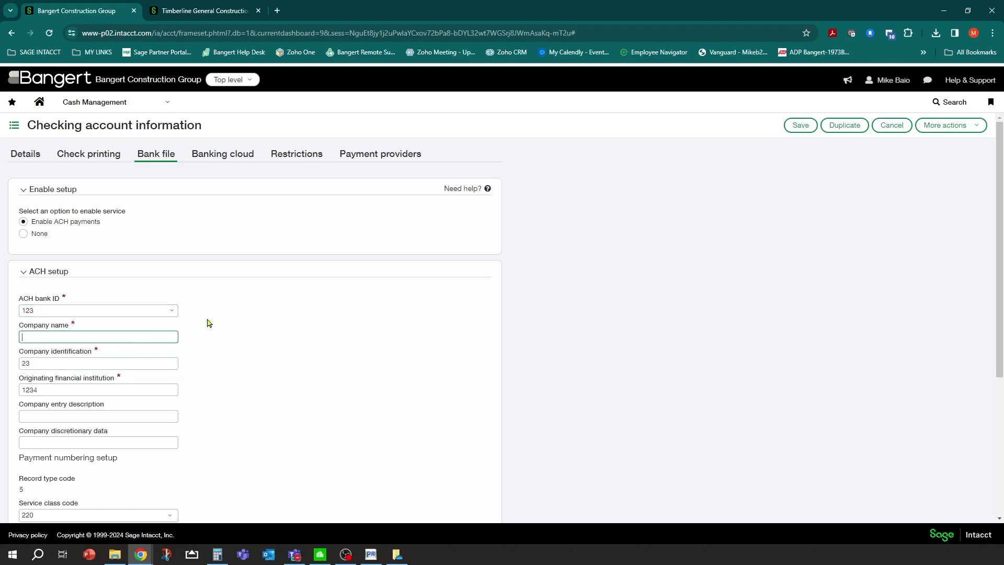
# Step: Enter Bangert as the ACH company name and save the checking account's ACH setup
pyautogui.press('Tab')
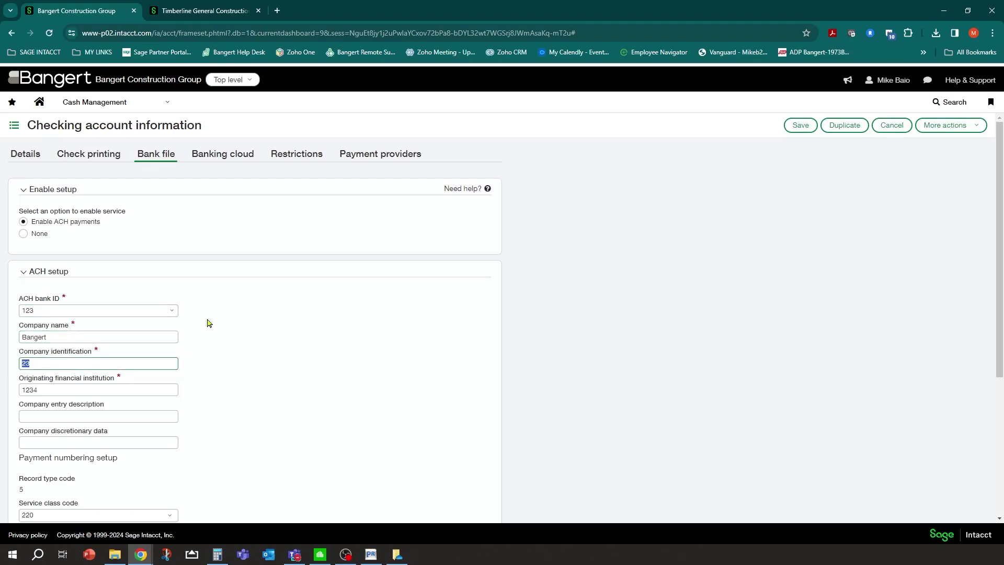
pyautogui.click(217, 319)
pyautogui.scroll(-3, 256, 361)
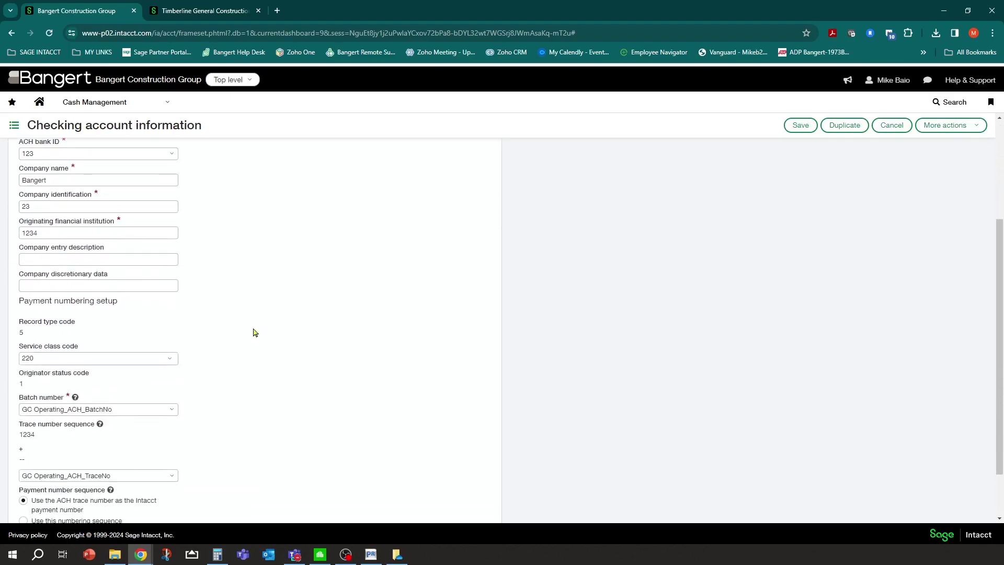
pyautogui.click(157, 282)
pyautogui.click(162, 299)
pyautogui.scroll(-2, 168, 306)
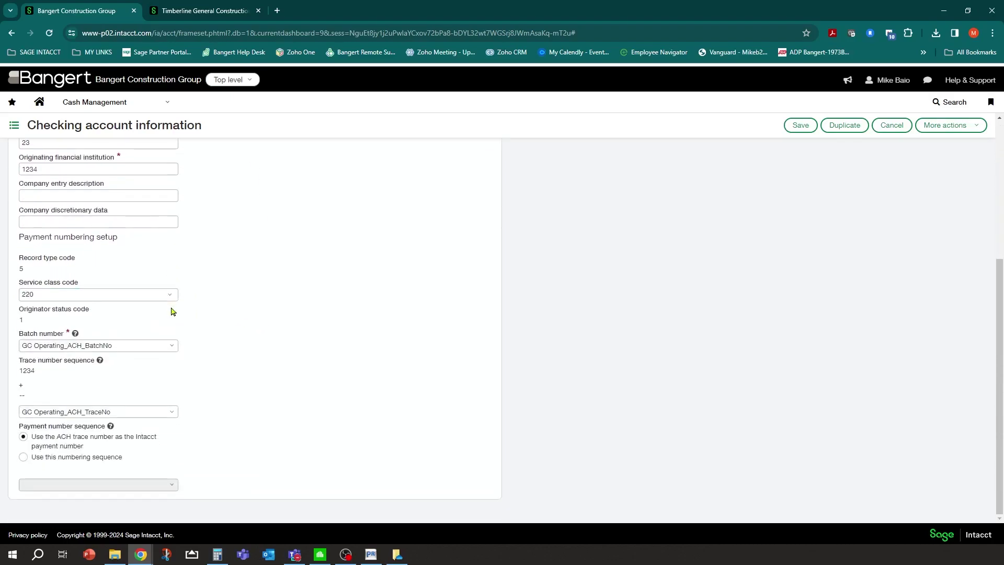
pyautogui.scroll(4, 68, 272)
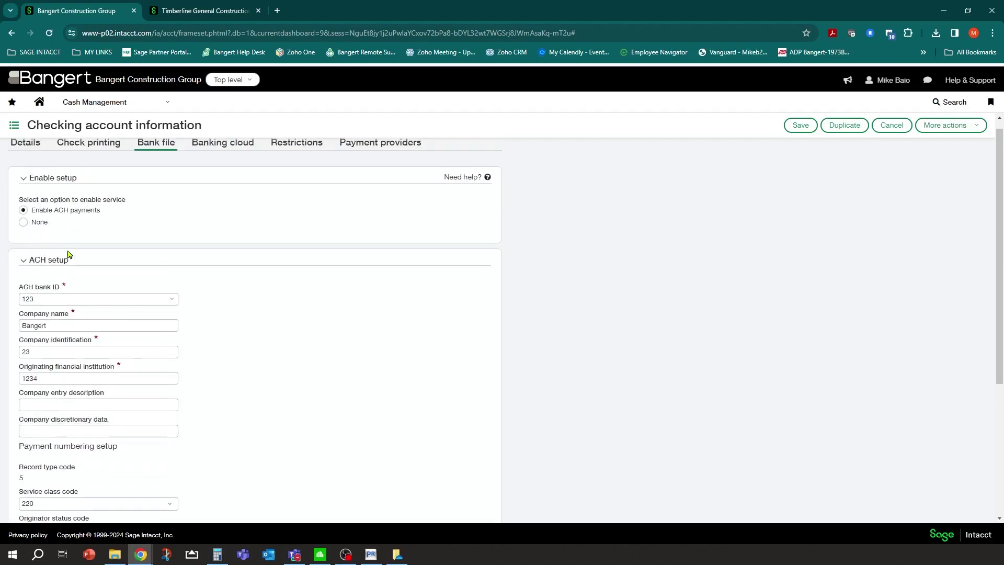
pyautogui.click(794, 130)
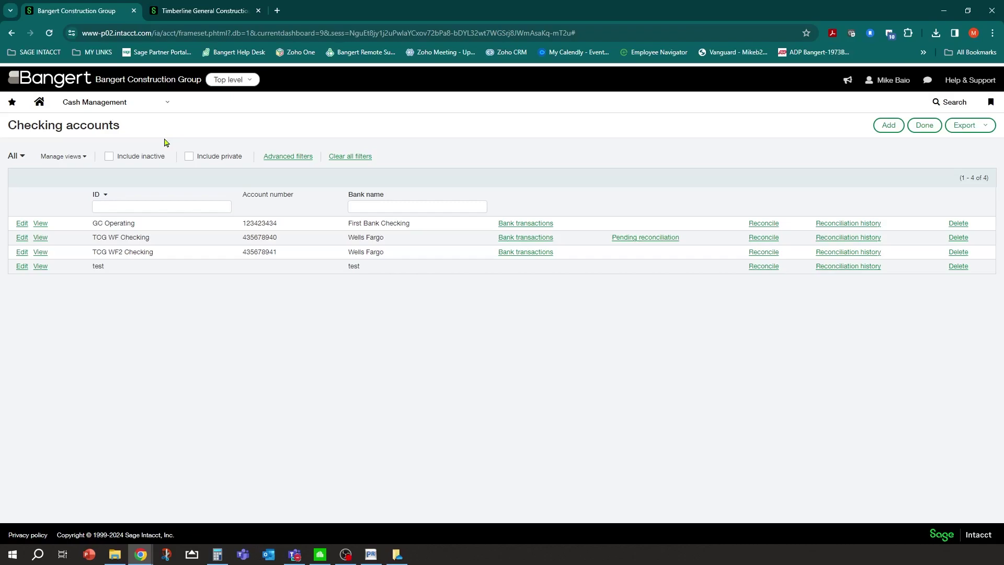
# Step: Go to Accounts Payable > Vendors and edit vendor V00004 Jackson Plumbing
pyautogui.click(167, 105)
pyautogui.click(115, 317)
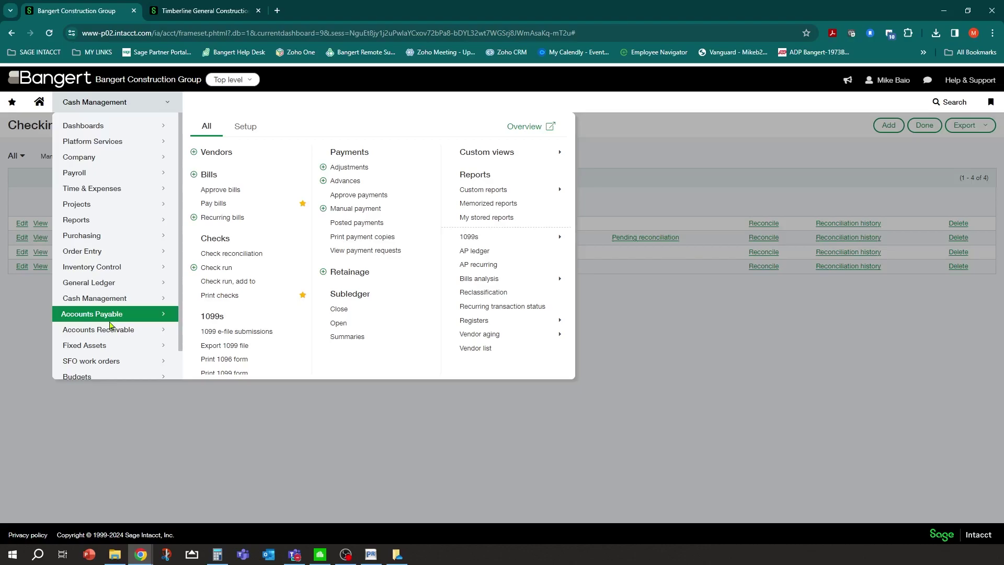
pyautogui.click(212, 153)
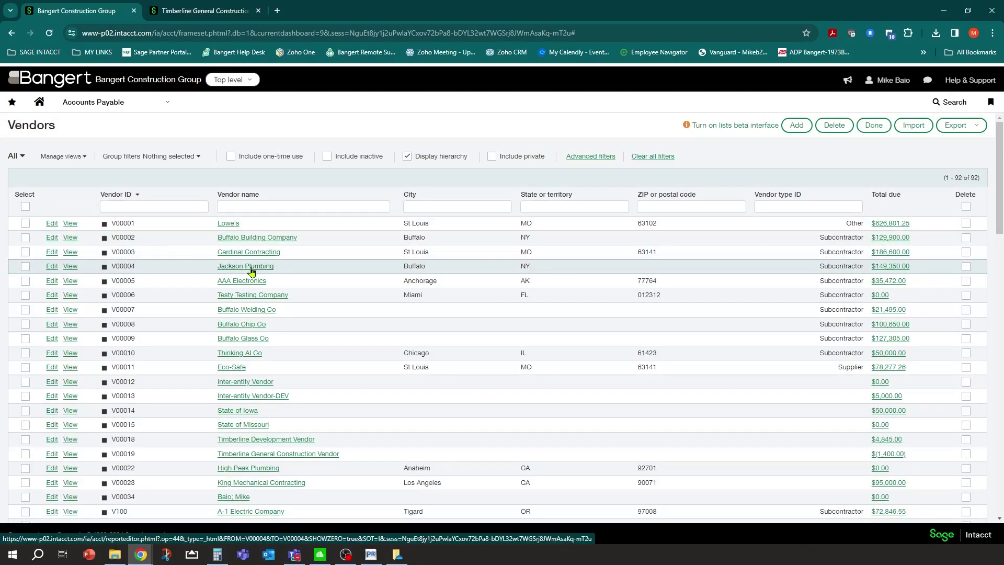
pyautogui.click(53, 267)
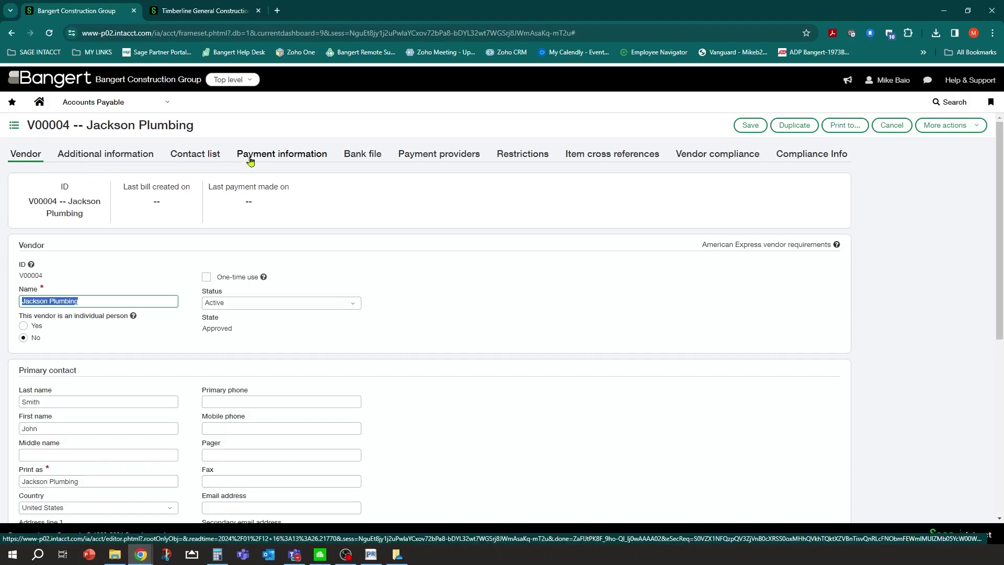
# Step: Set Jackson Plumbing's preferred payment method to ACH or bank file with automatic payment notifications
pyautogui.click(275, 155)
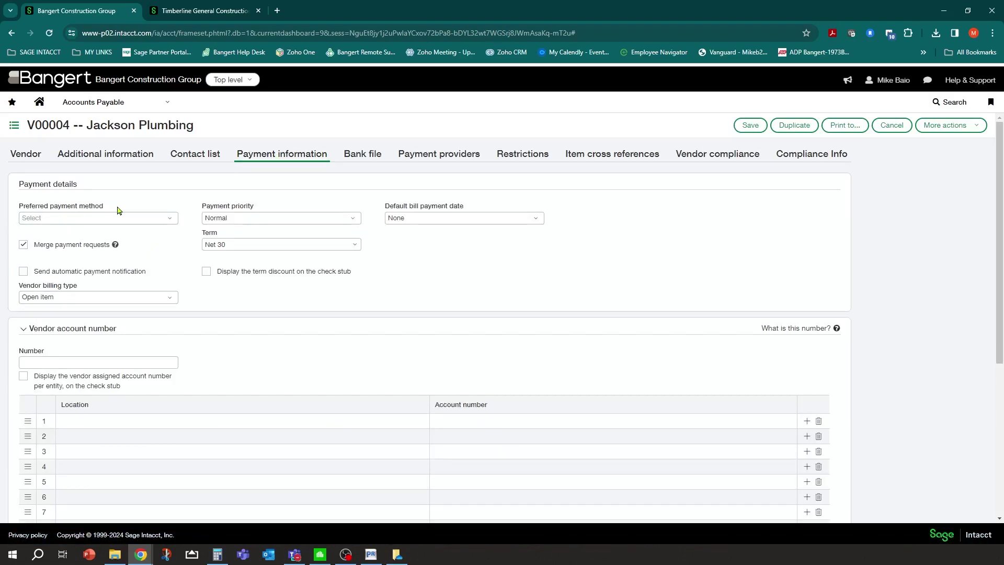
pyautogui.click(170, 220)
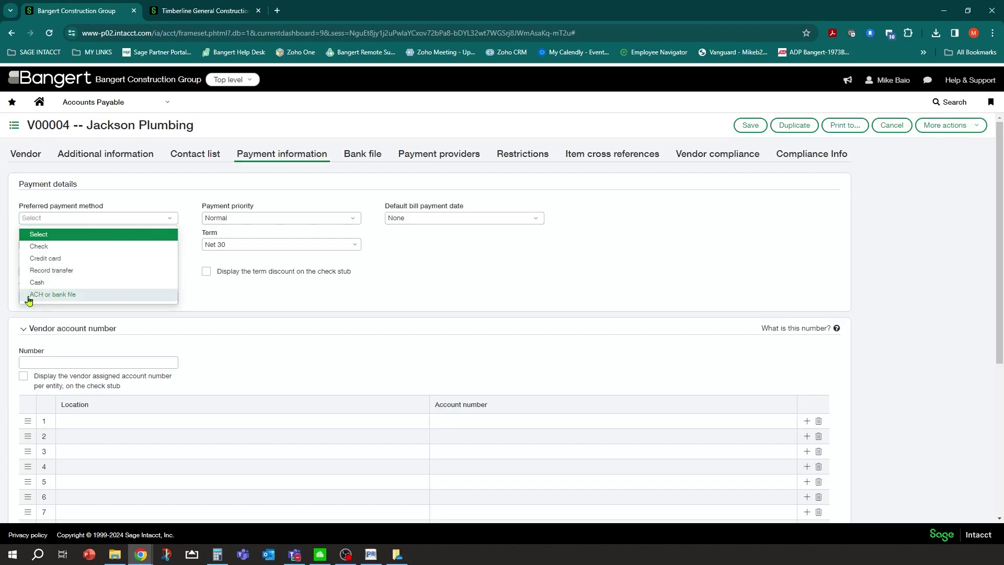
pyautogui.click(68, 295)
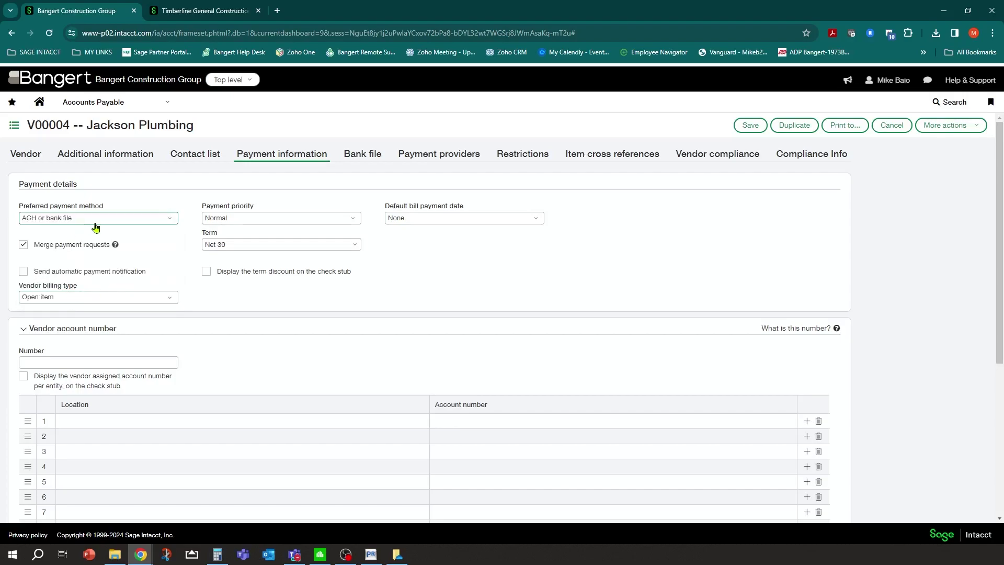
pyautogui.click(23, 271)
pyautogui.click(354, 158)
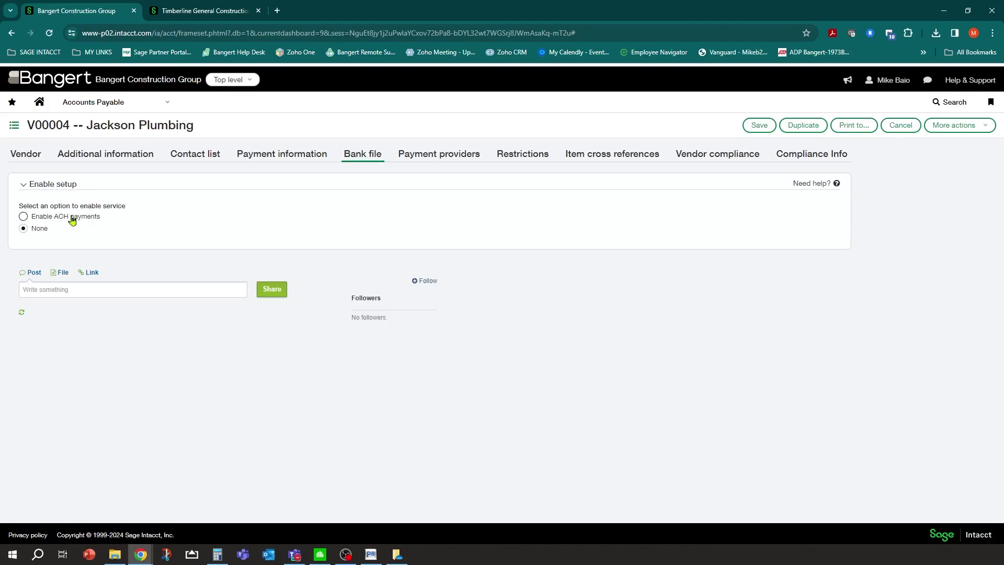
# Step: Enable ACH with the vendor's routing and account numbers, Business (CTX) classification, and save
pyautogui.click(24, 217)
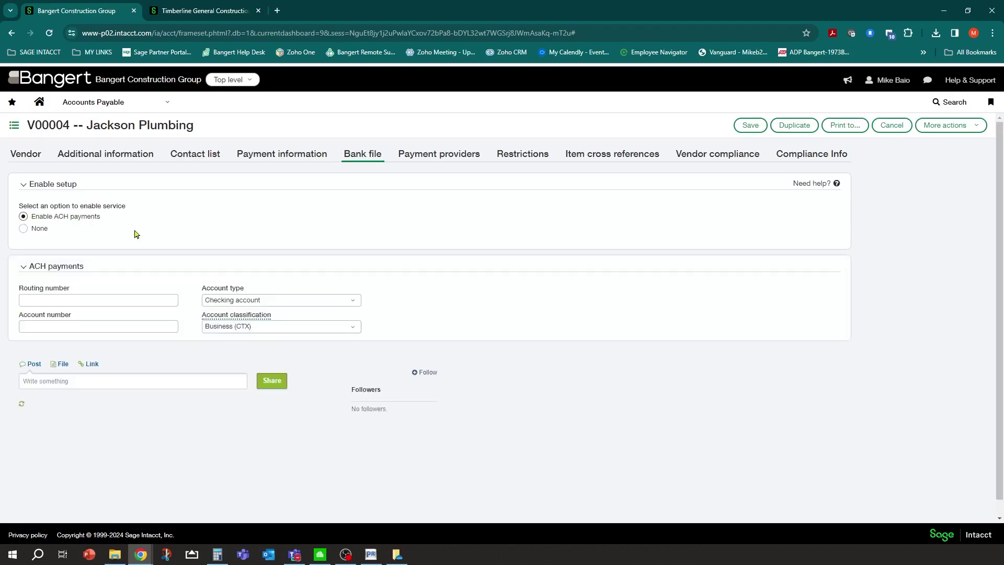
pyautogui.click(103, 298)
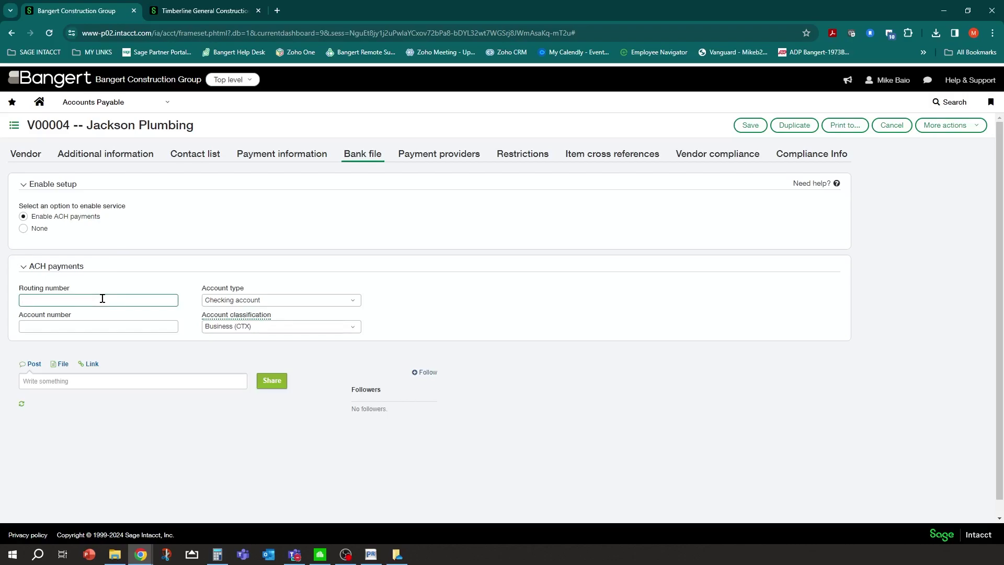
pyautogui.click(94, 324)
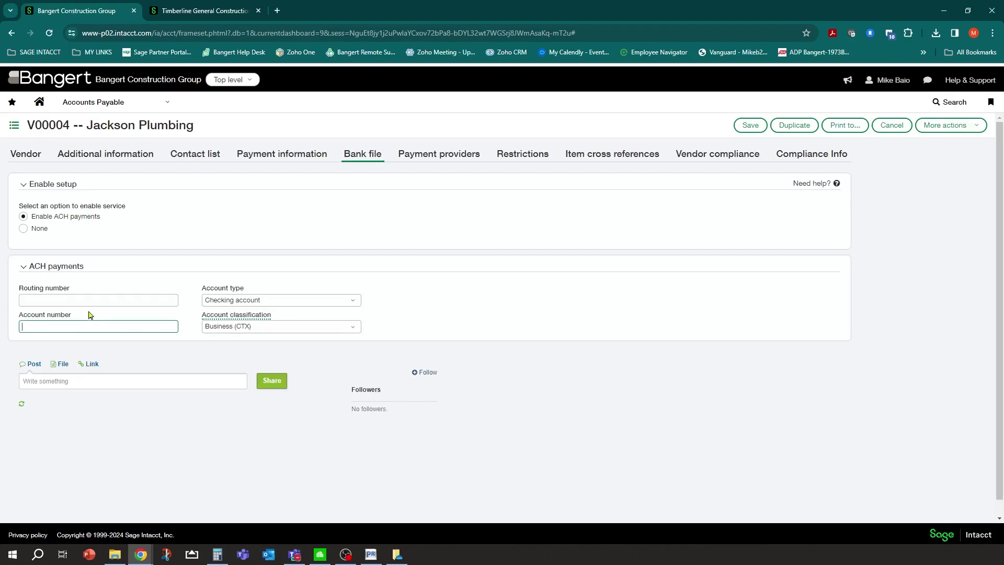
pyautogui.click(86, 298)
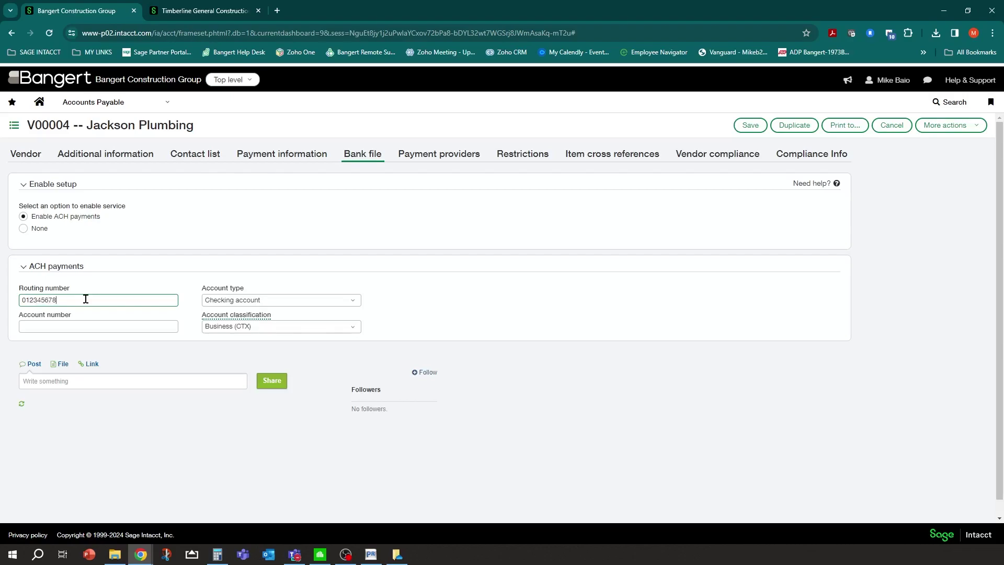
pyautogui.click(70, 329)
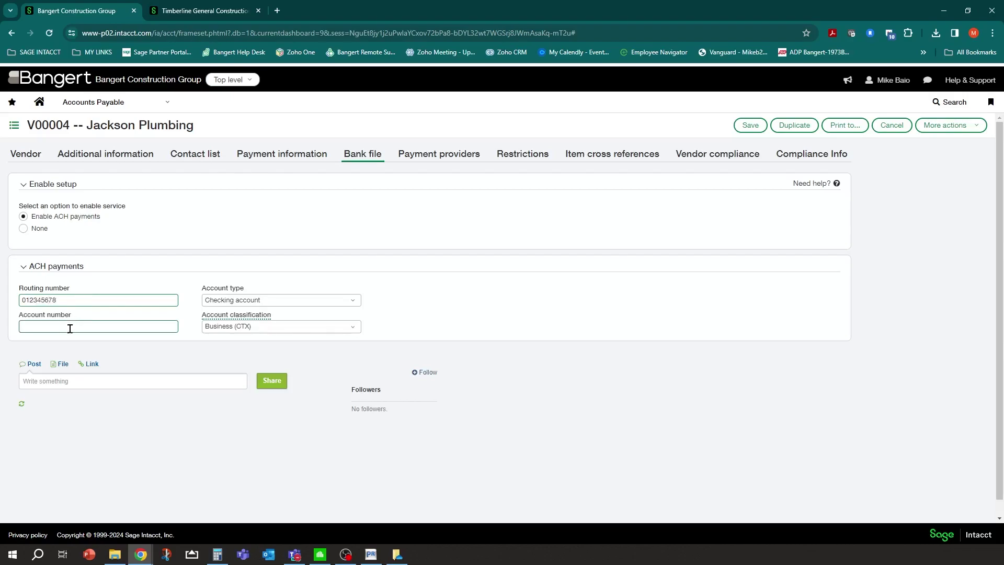
pyautogui.click(36, 300)
pyautogui.click(41, 327)
pyautogui.write('00234567')
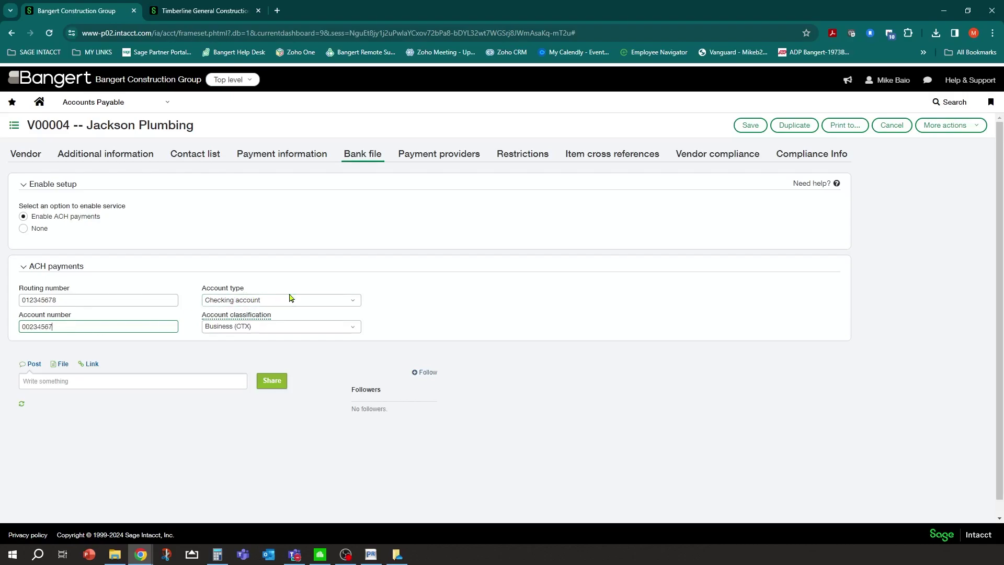
pyautogui.click(356, 330)
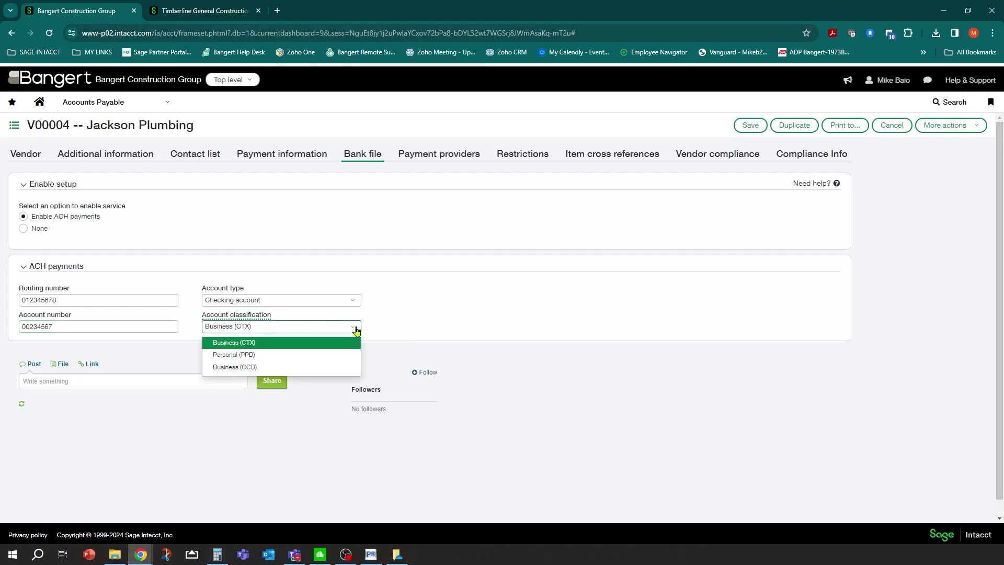
pyautogui.click(269, 343)
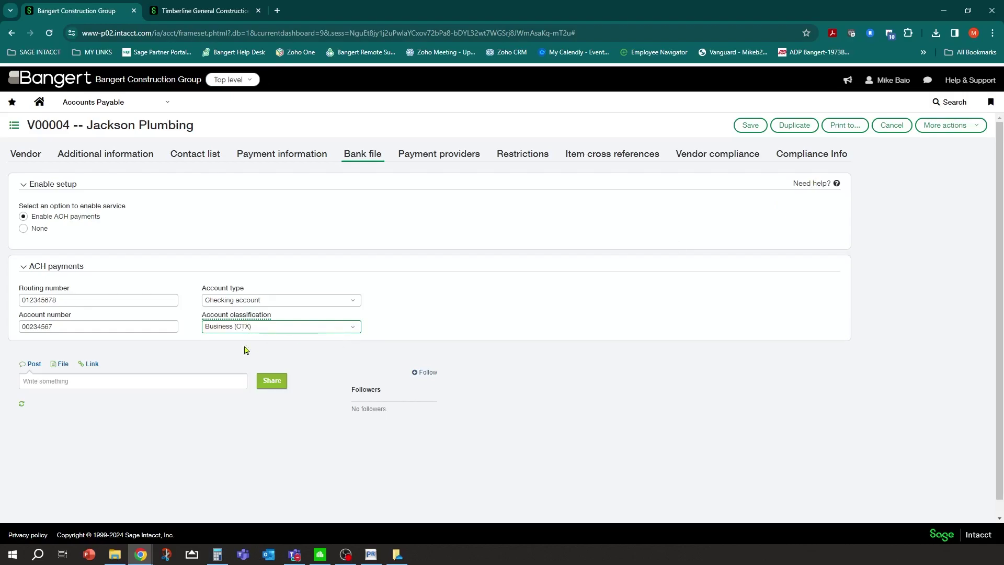
pyautogui.click(750, 125)
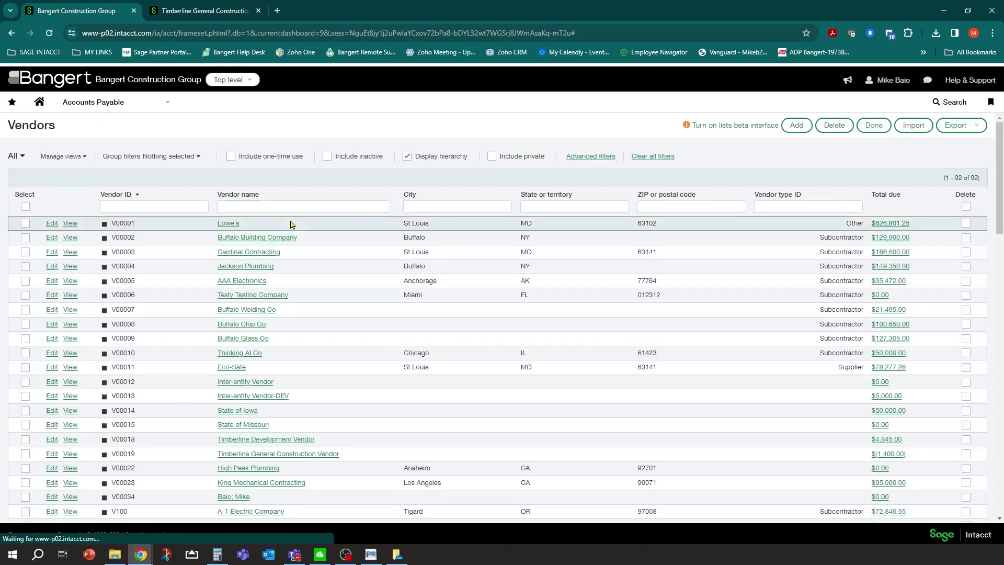
# Step: In the Timberline General Construction entity, start a Jackson Plumbing bill numbered 78980
pyautogui.click(201, 10)
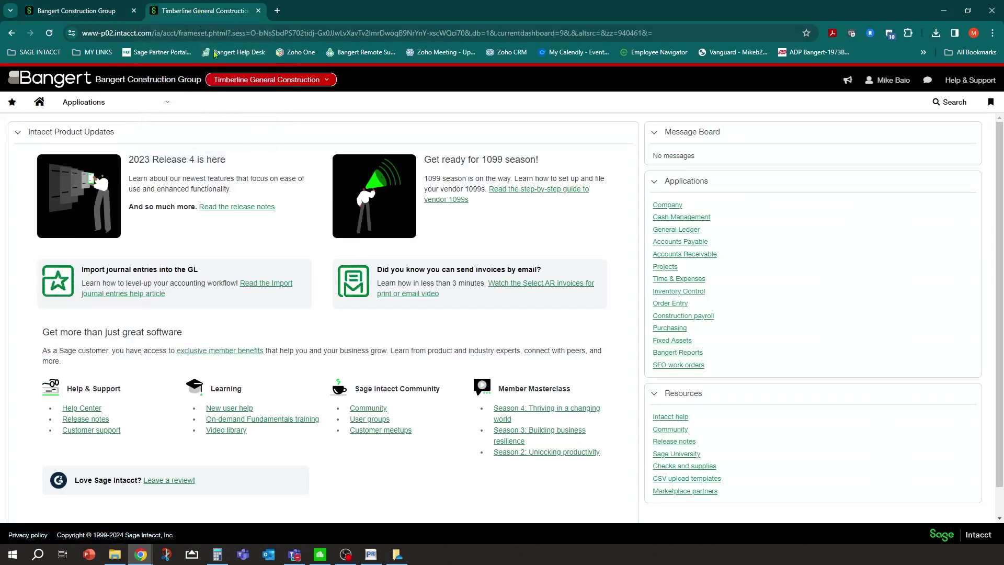
pyautogui.click(157, 104)
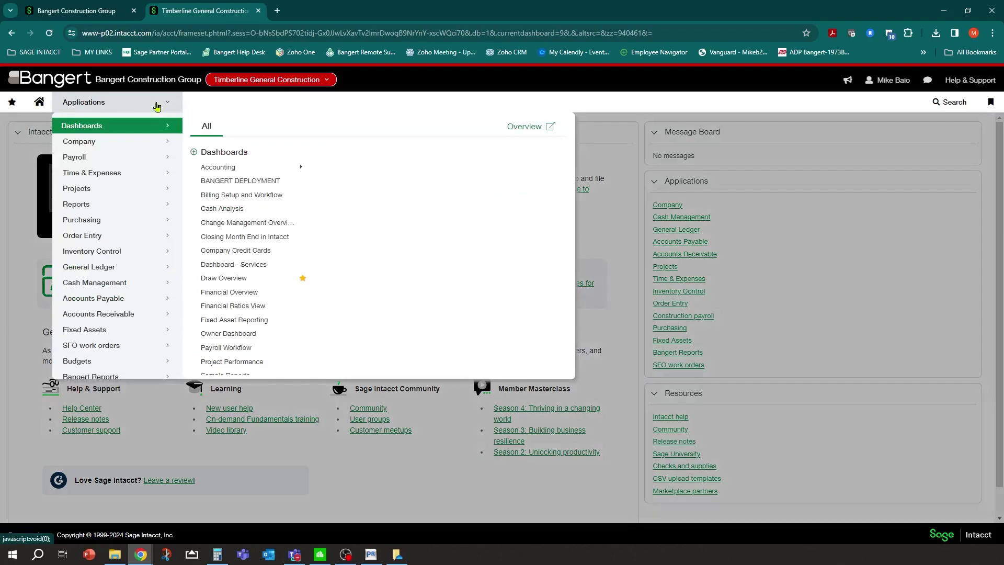
pyautogui.click(136, 306)
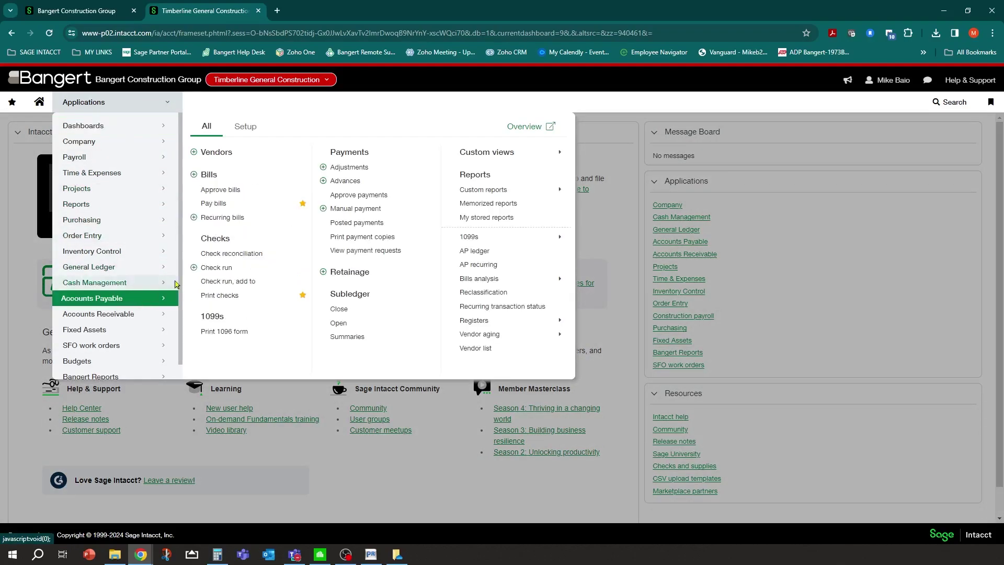
pyautogui.click(193, 179)
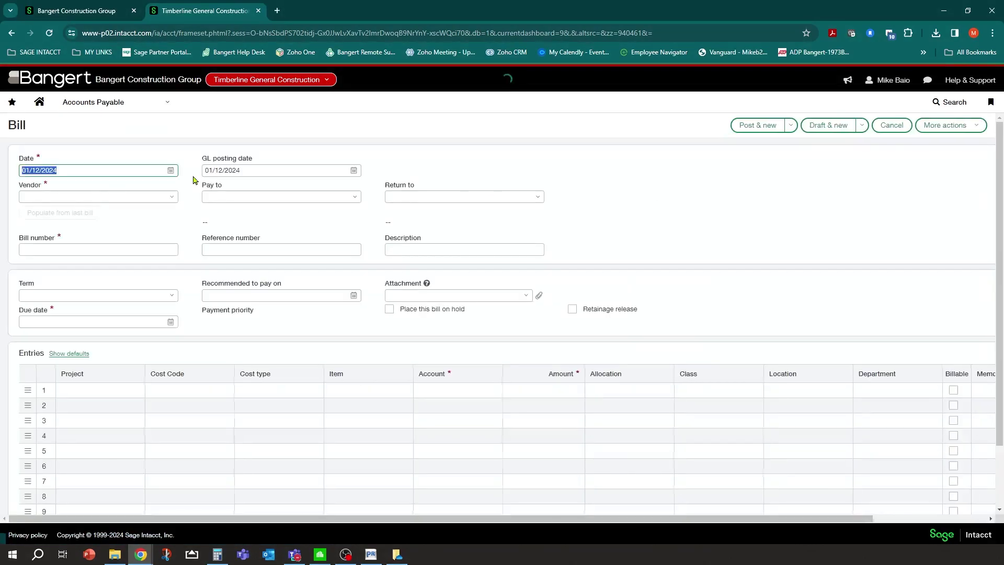
pyautogui.click(170, 198)
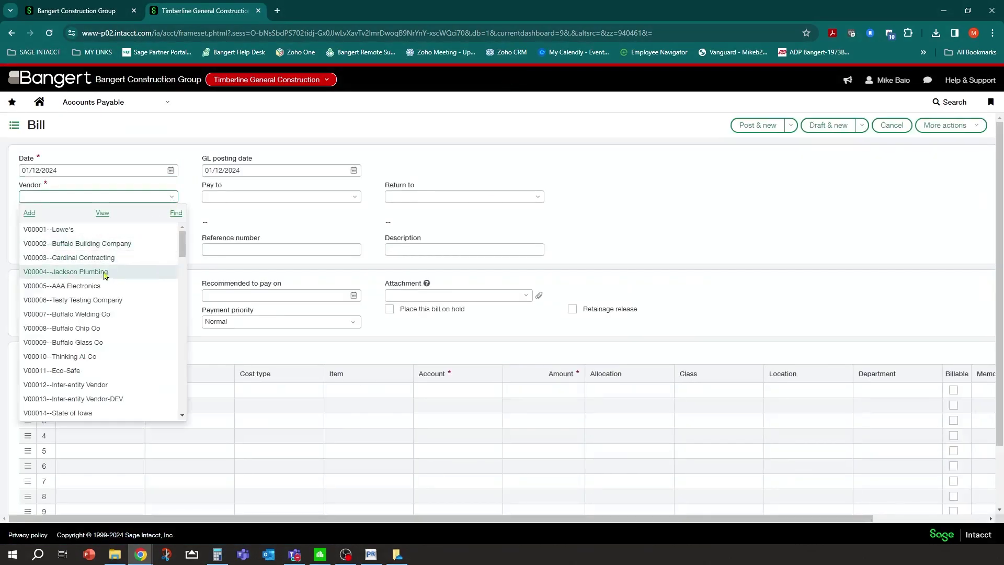
pyautogui.click(104, 272)
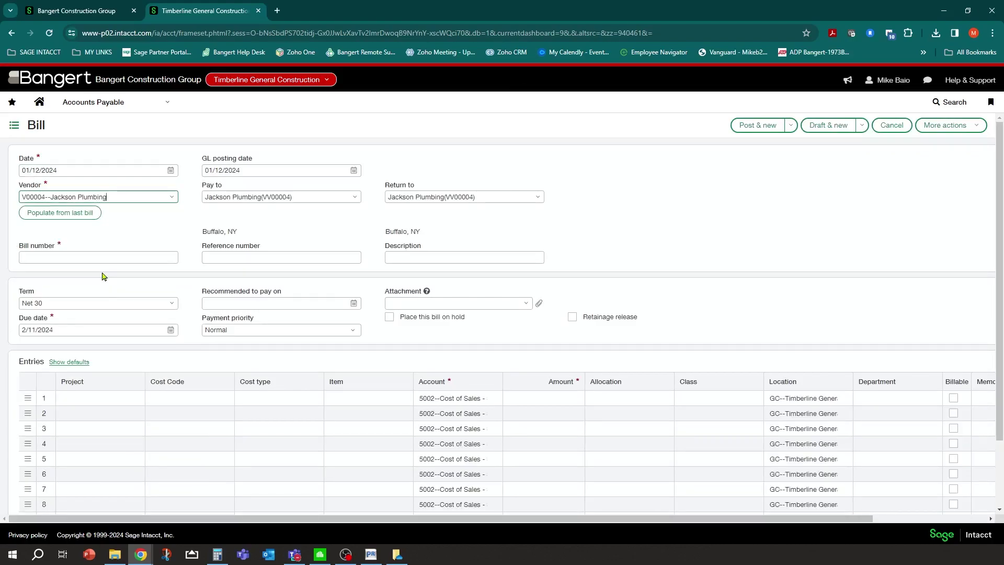
pyautogui.click(98, 257)
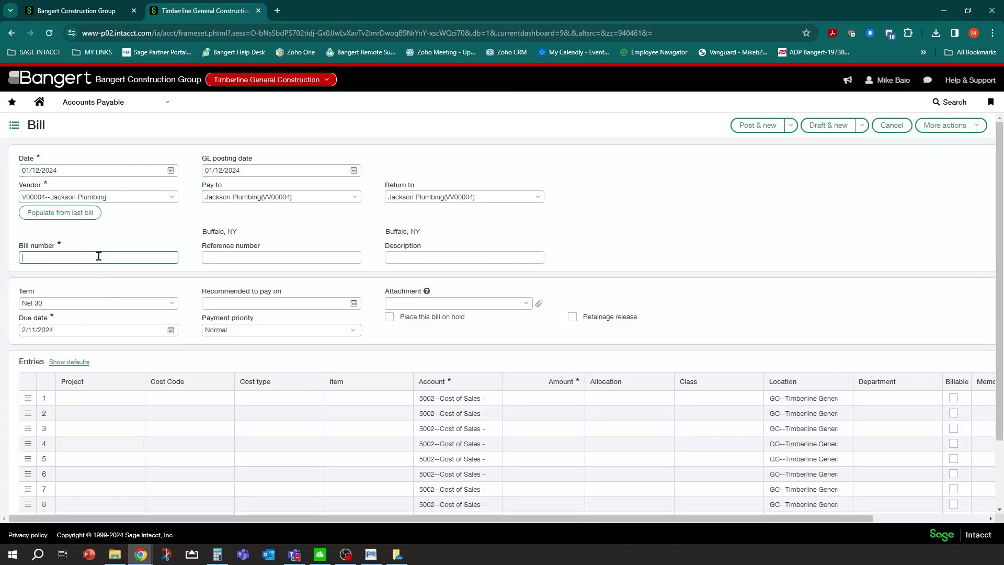
pyautogui.write('78980')
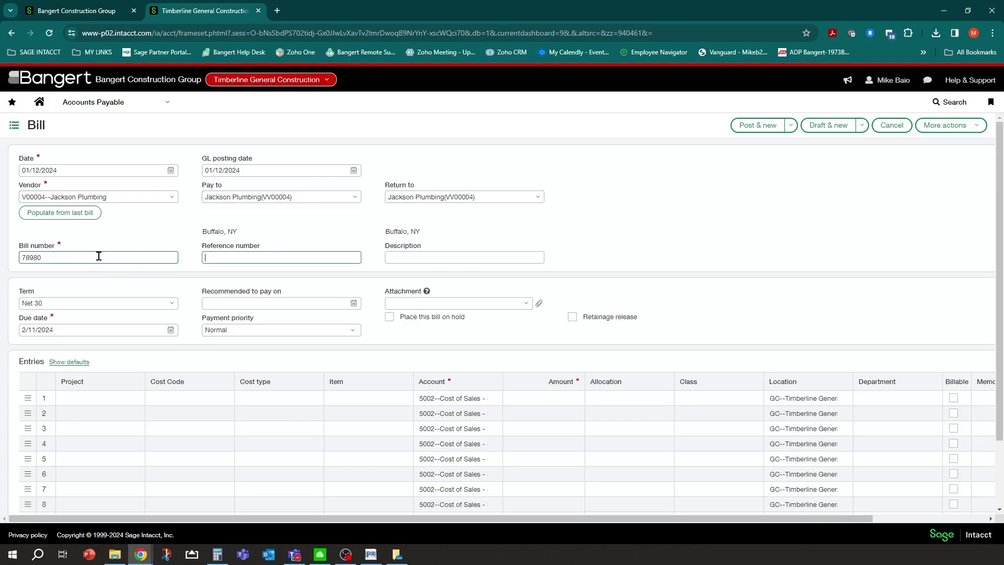
# Step: Enter 780.00 as the first line's amount and post the bill
pyautogui.click(139, 403)
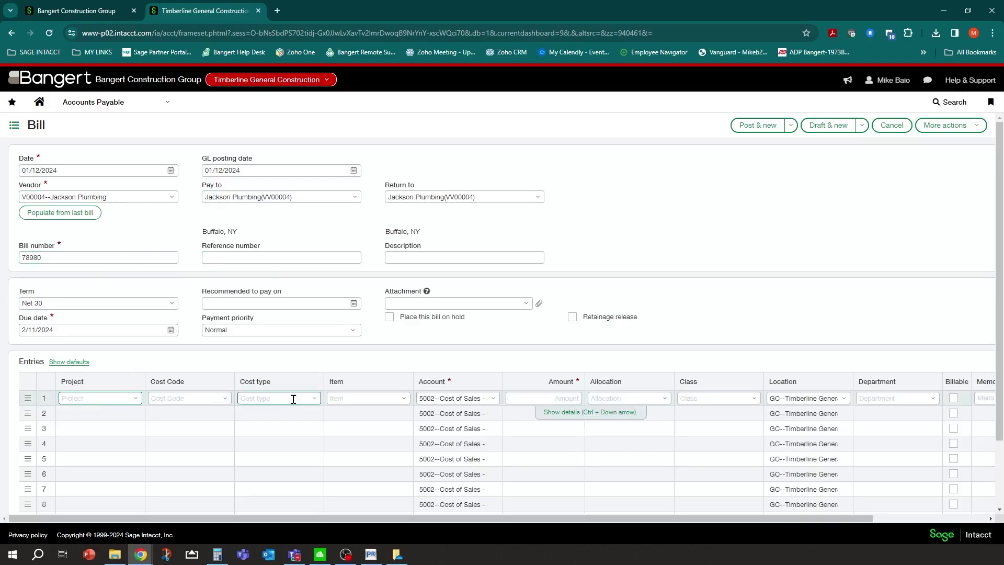
pyautogui.click(519, 396)
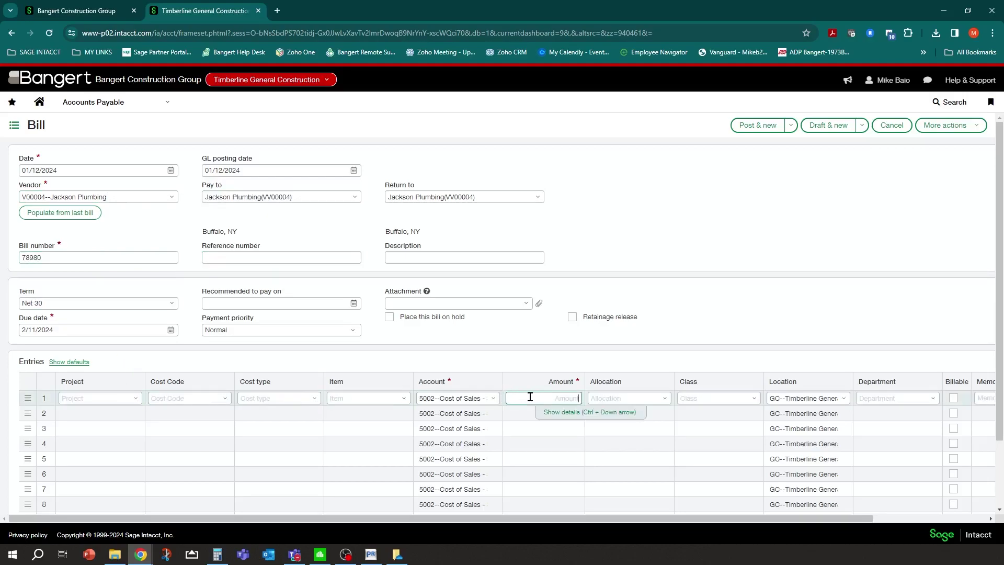
pyautogui.write('780')
pyautogui.press('Tab')
pyautogui.click(685, 398)
pyautogui.click(791, 125)
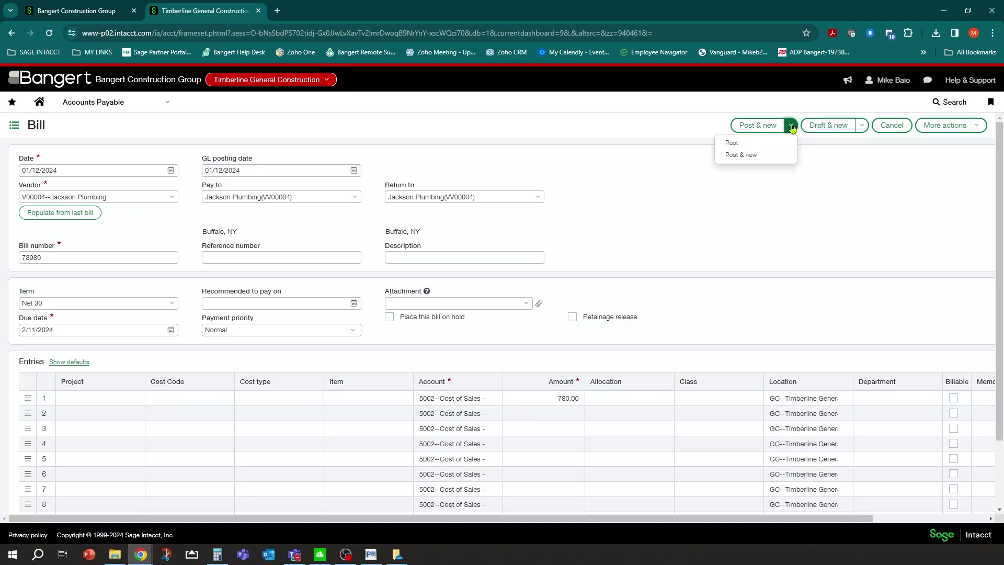
pyautogui.click(738, 144)
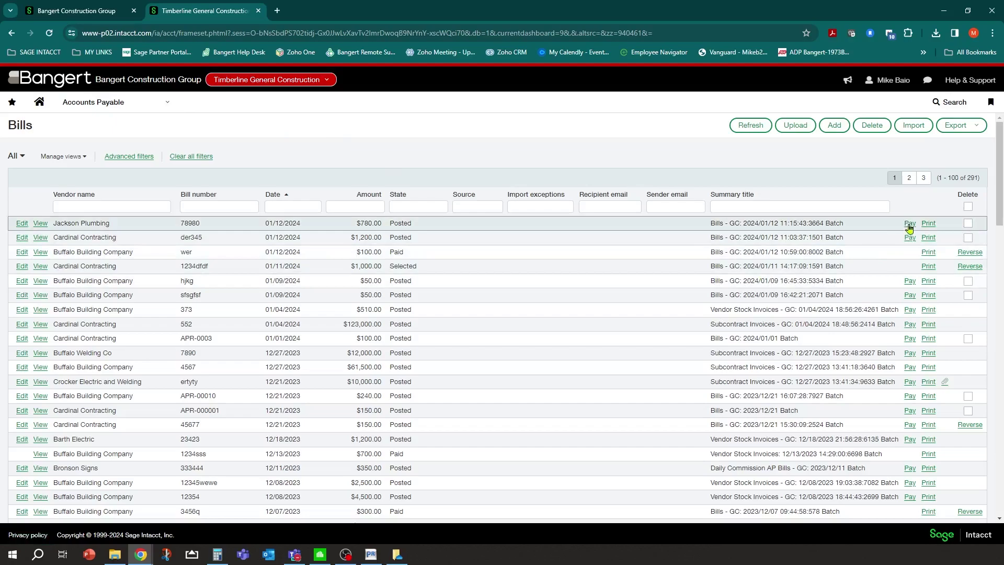
# Step: Open the Accounts Payable module menu from the Bills list
pyautogui.click(159, 108)
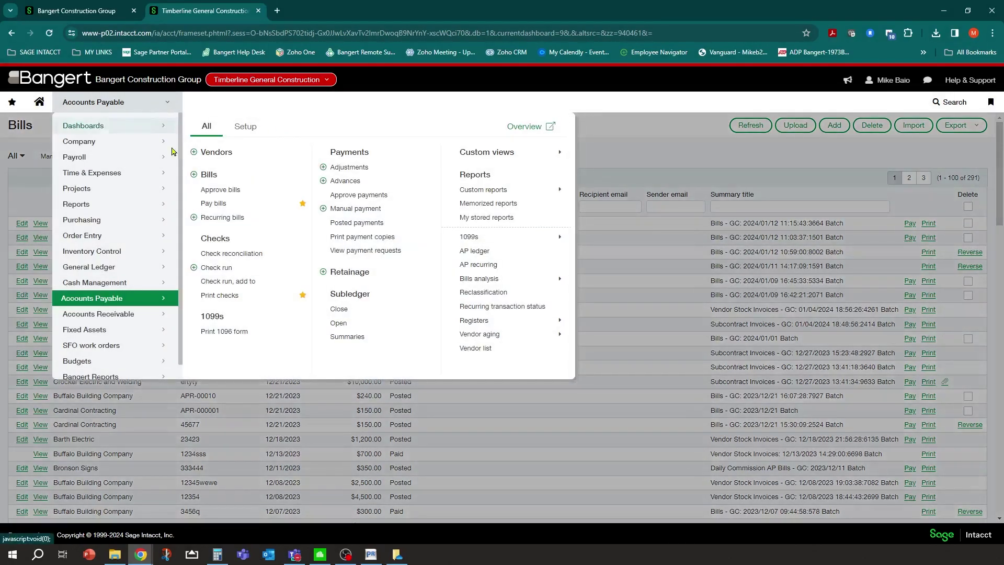
# Step: Open Pay bills with ACH or bank file as the payment method
pyautogui.click(215, 205)
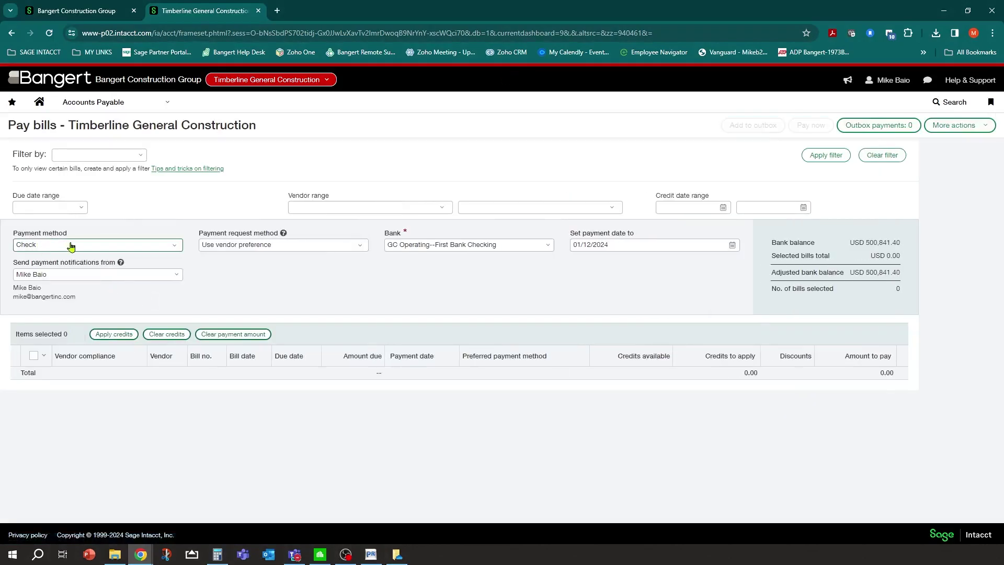
pyautogui.click(176, 247)
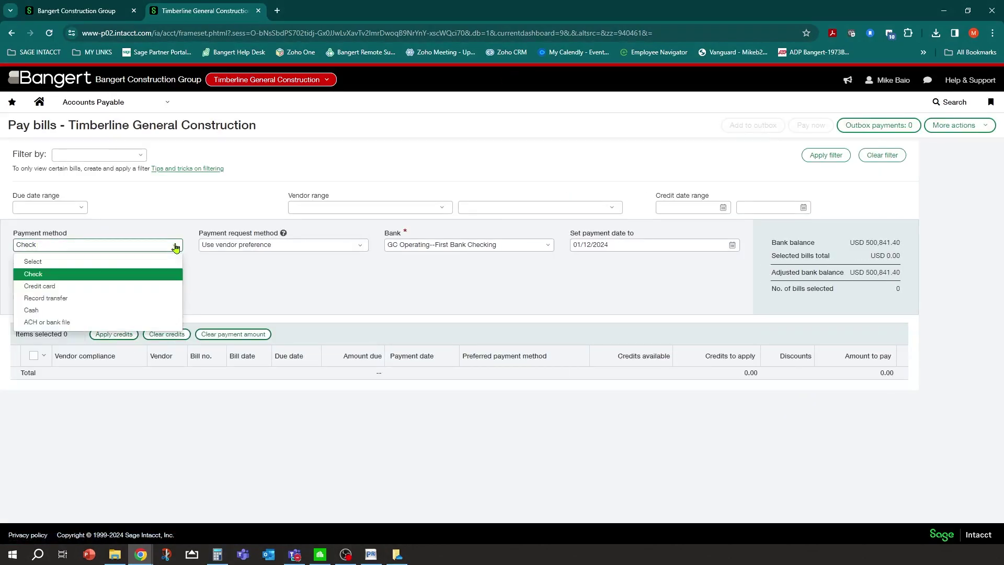
pyautogui.click(40, 323)
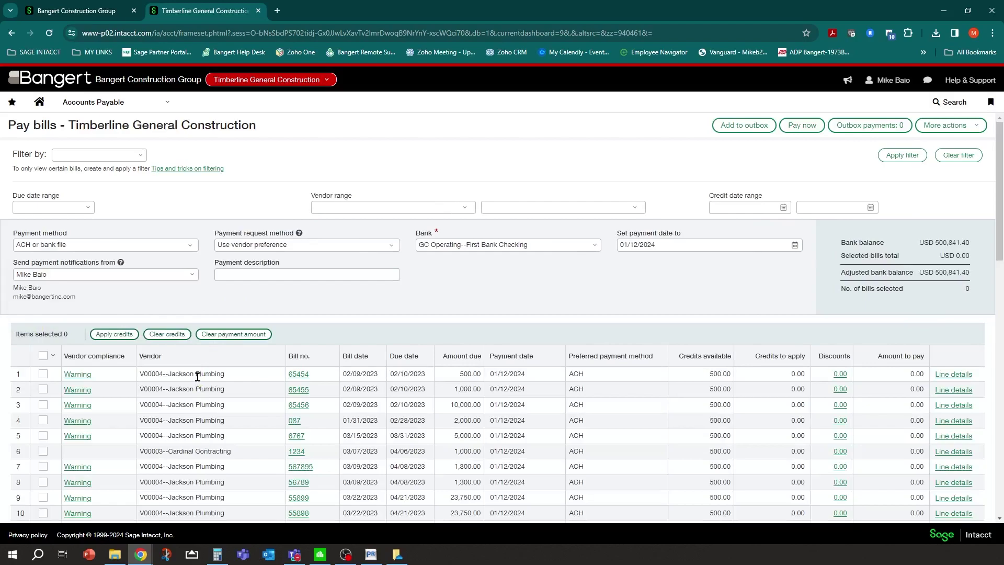
pyautogui.scroll(-2, 206, 420)
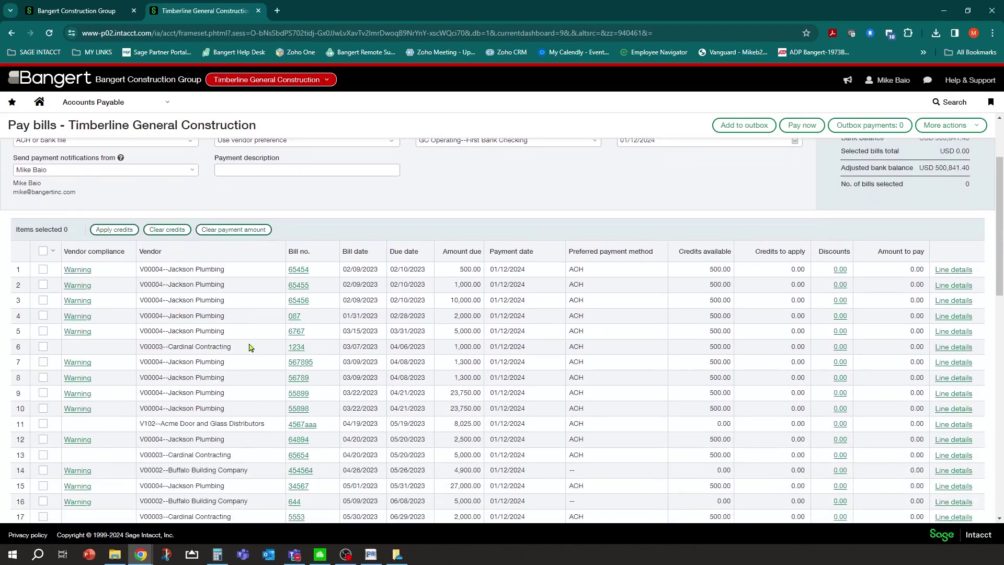
pyautogui.scroll(-1, 250, 348)
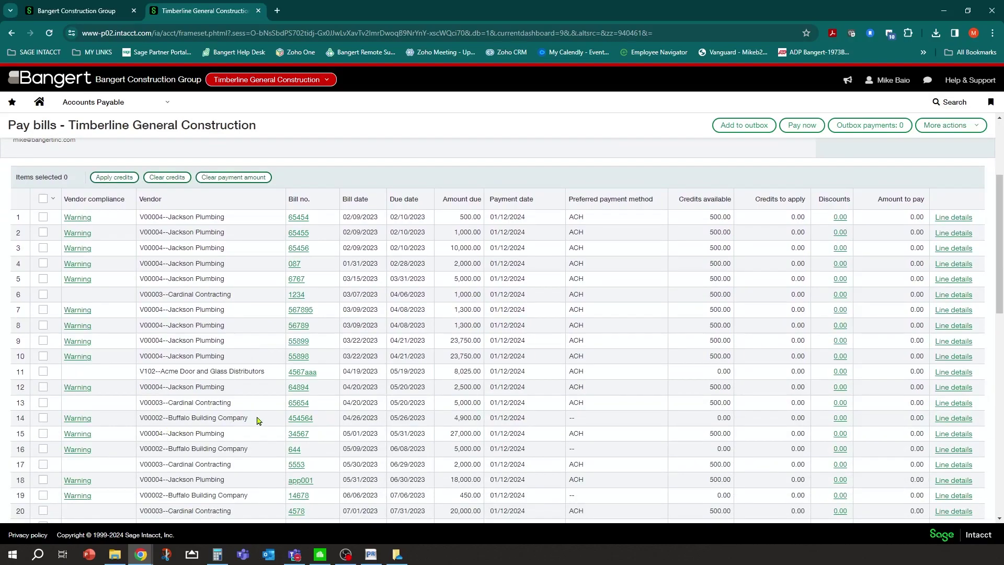
pyautogui.scroll(-2, 260, 421)
pyautogui.scroll(5, 212, 311)
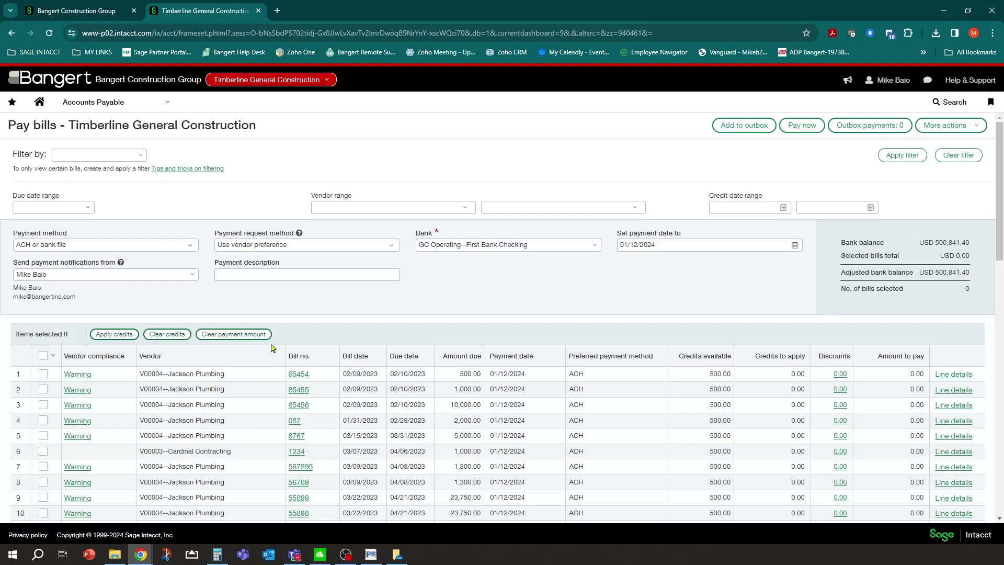
pyautogui.click(469, 242)
pyautogui.click(594, 246)
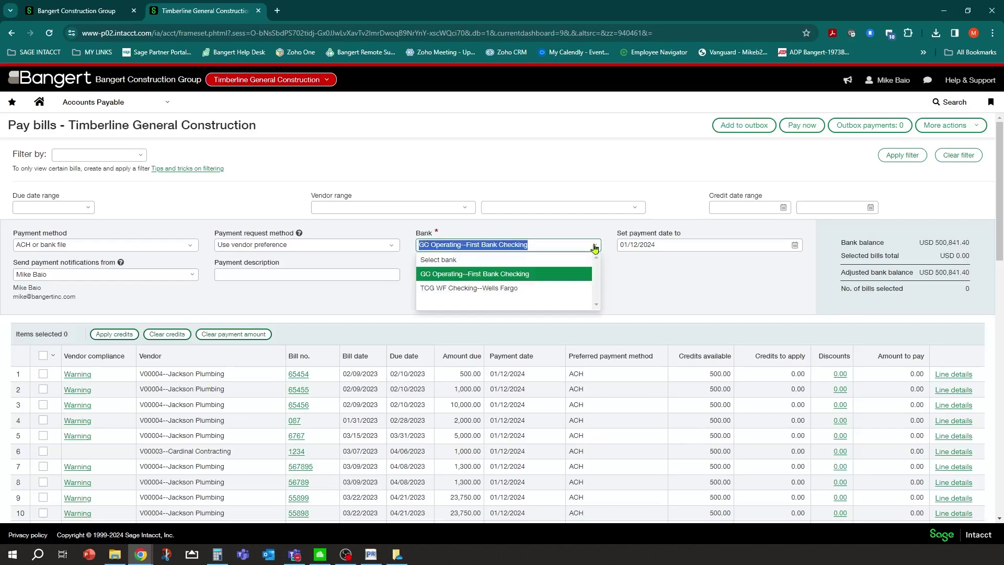
pyautogui.click(442, 274)
pyautogui.click(659, 247)
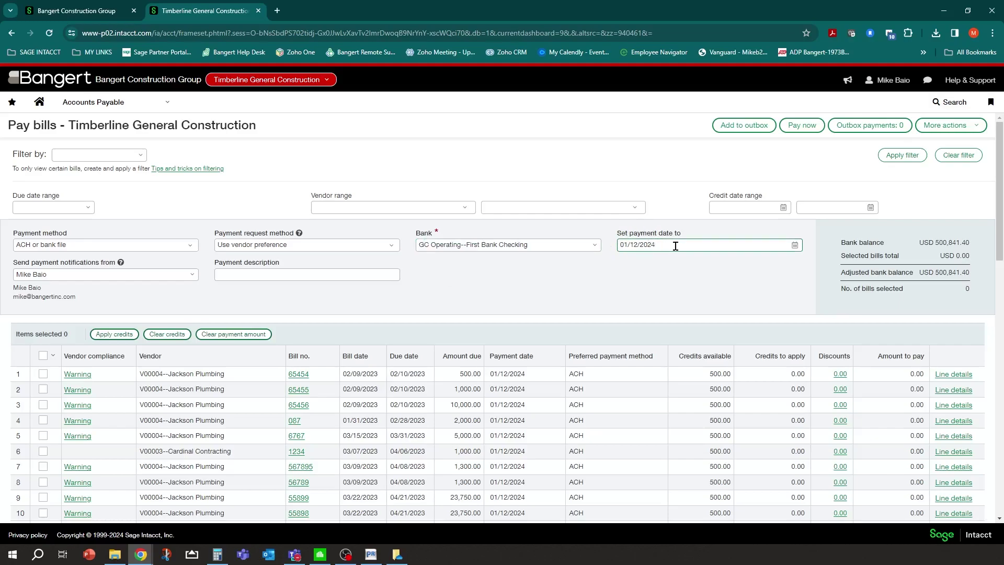
pyautogui.scroll(-1, 177, 402)
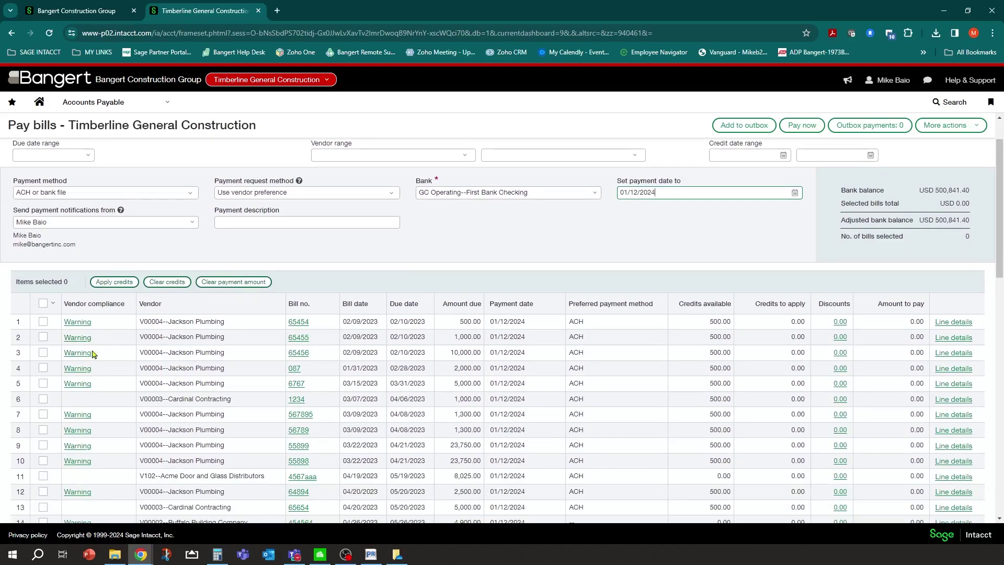
pyautogui.scroll(-13, 93, 354)
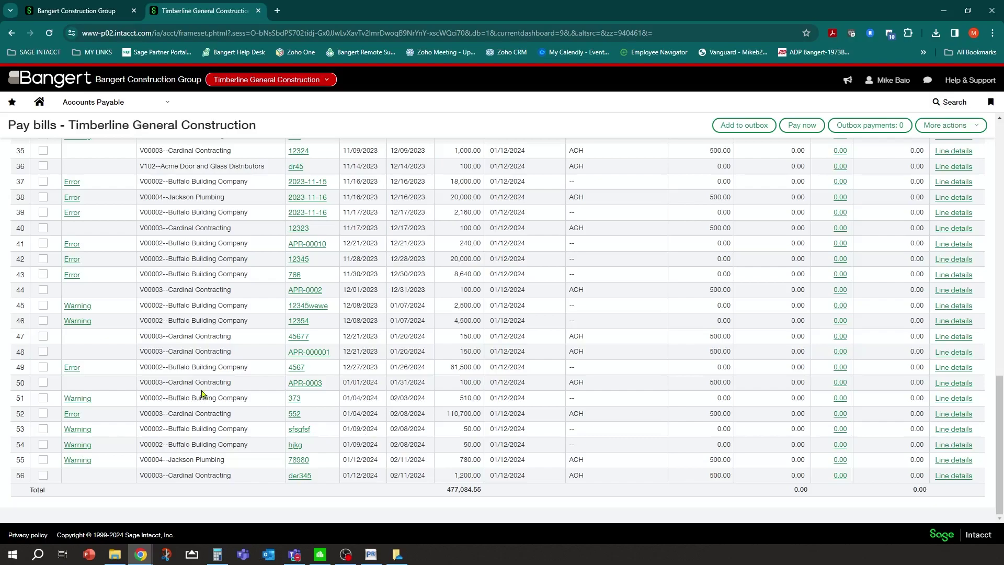
# Step: Select bills 78980, der345, 373 and 12354 for payment, totalling 6,990.00
pyautogui.click(43, 460)
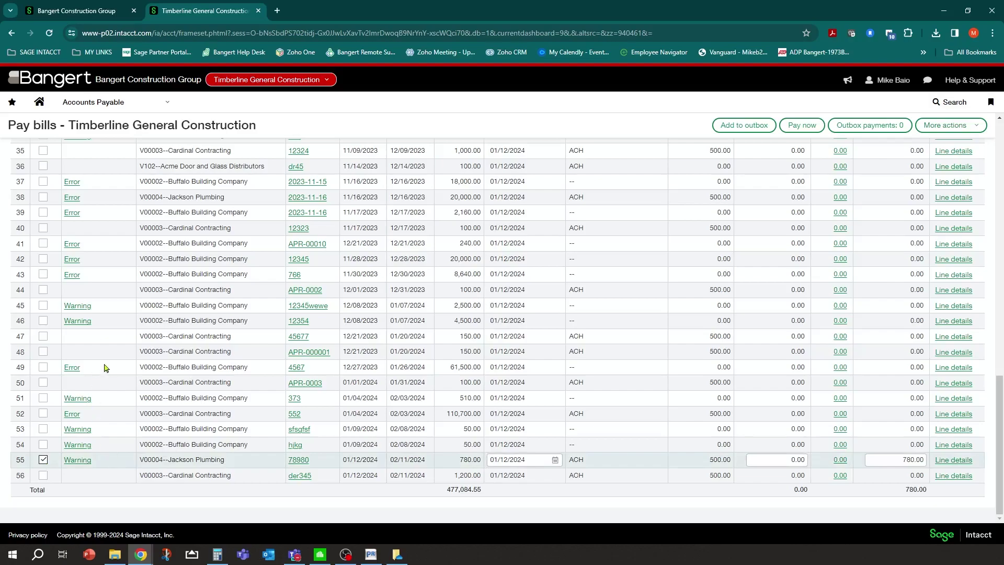
pyautogui.scroll(15, 103, 352)
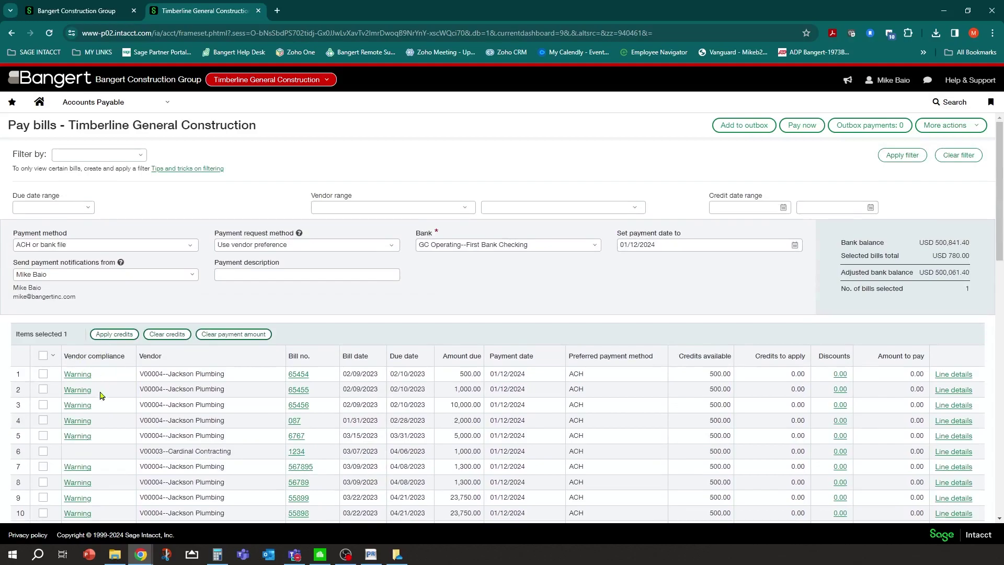
pyautogui.scroll(-3, 101, 396)
pyautogui.scroll(-6, 102, 396)
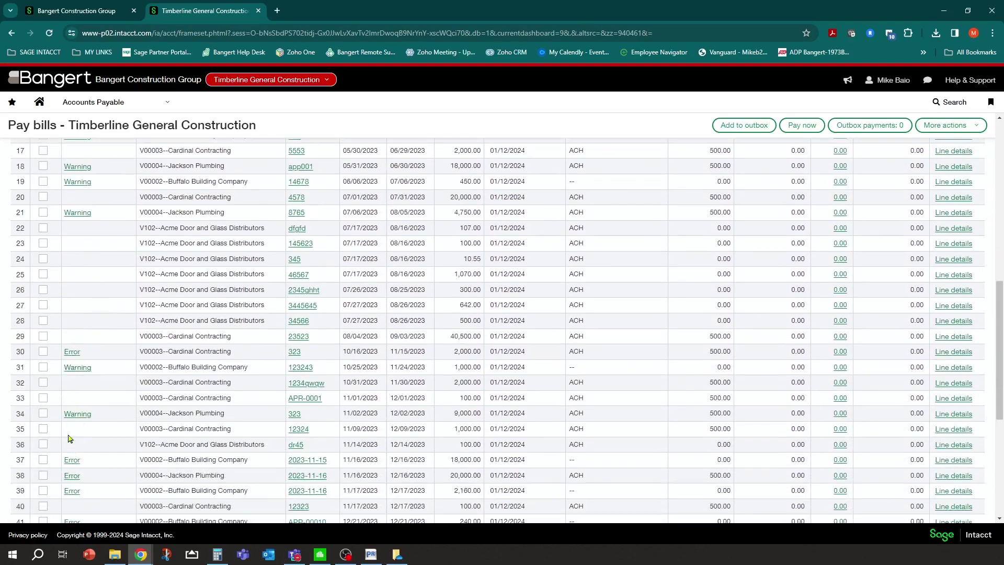
pyautogui.scroll(-5, 63, 471)
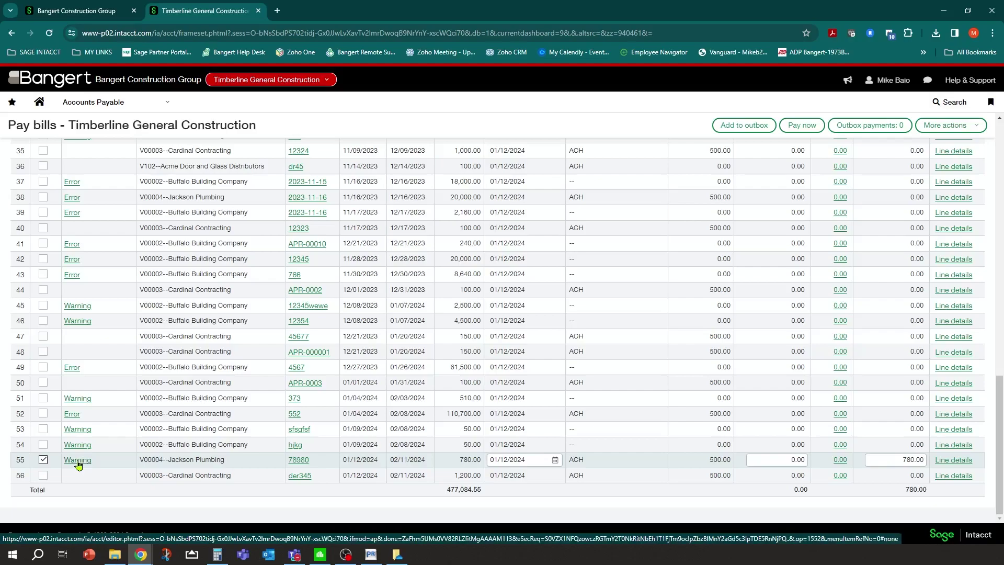
pyautogui.click(43, 476)
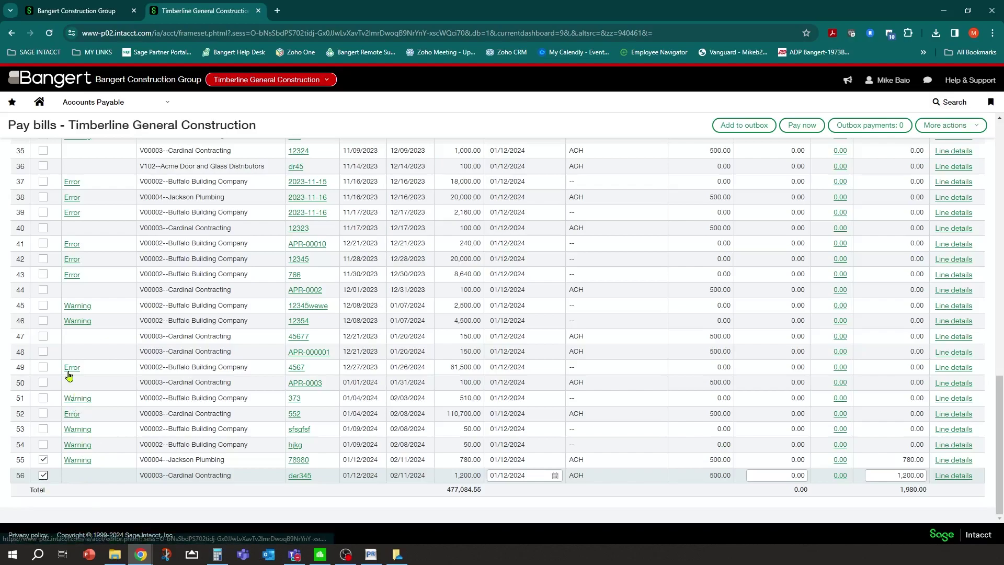
pyautogui.click(43, 399)
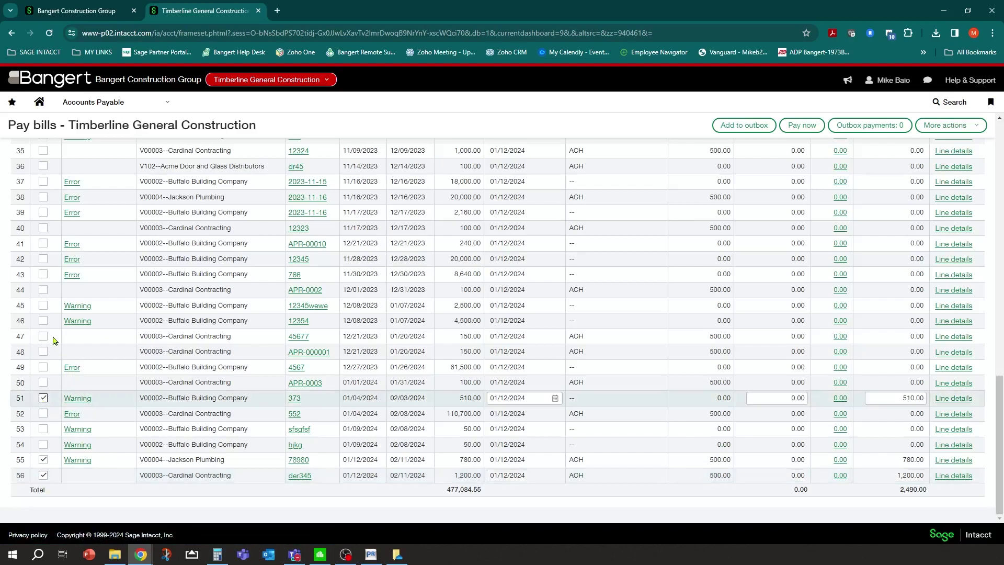
pyautogui.click(43, 321)
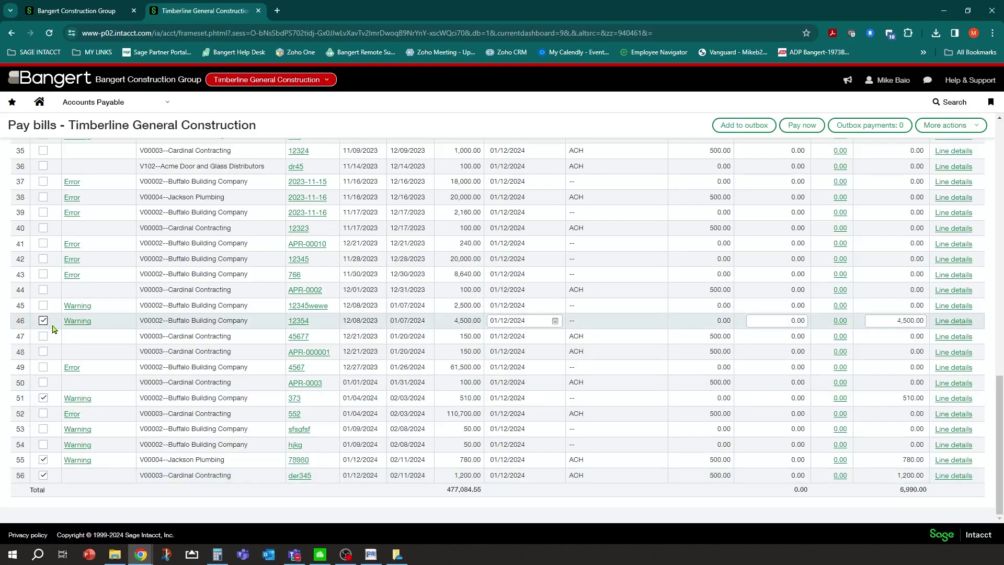
pyautogui.scroll(4, 492, 318)
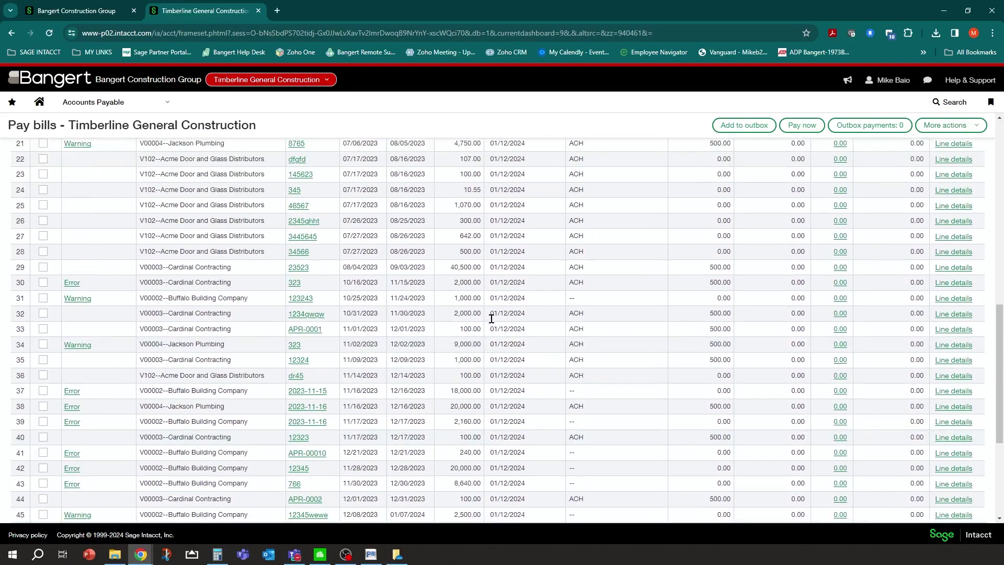
pyautogui.scroll(10, 491, 319)
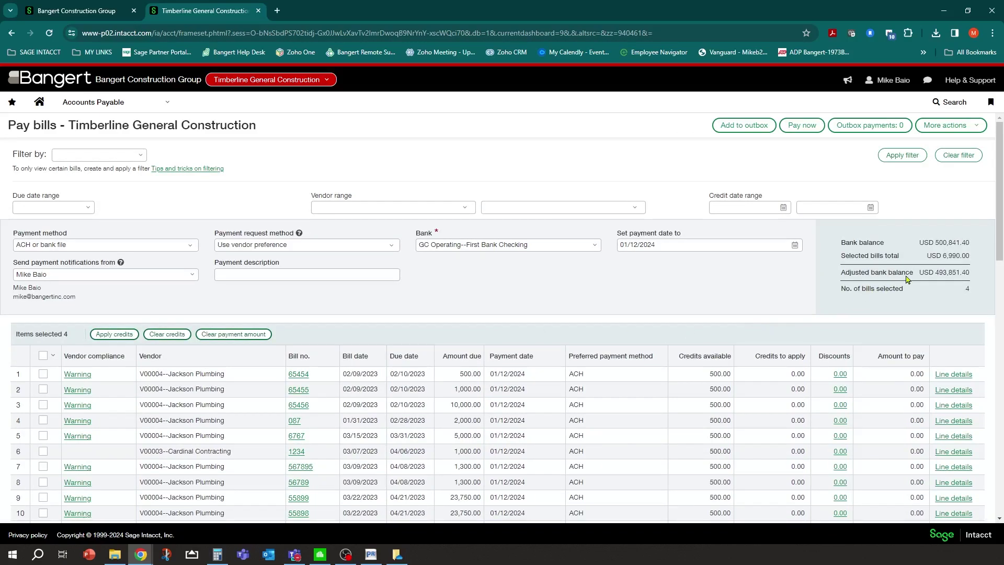
pyautogui.moveTo(941, 256)
pyautogui.mouseDown()
pyautogui.moveTo(962, 265)
pyautogui.moveTo(957, 257)
pyautogui.mouseUp()
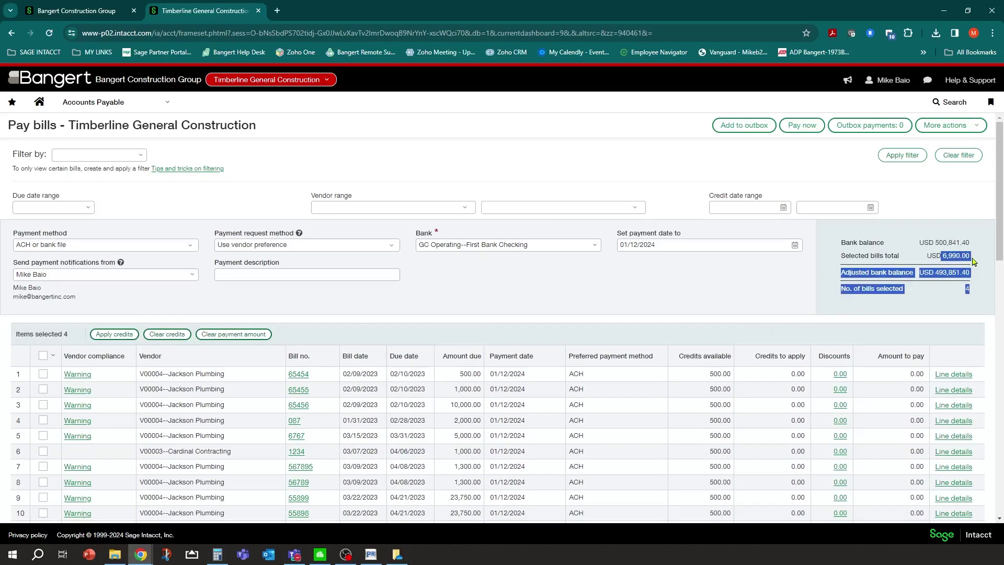
pyautogui.click(653, 302)
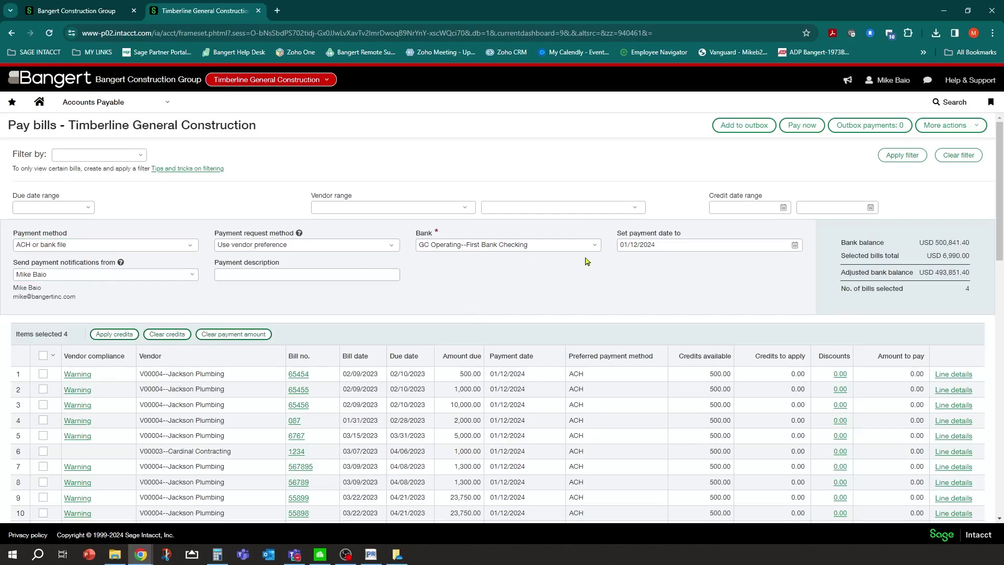
# Step: Pay the selected bills, with 3 payment requests processed successfully and 0 failed
pyautogui.click(804, 128)
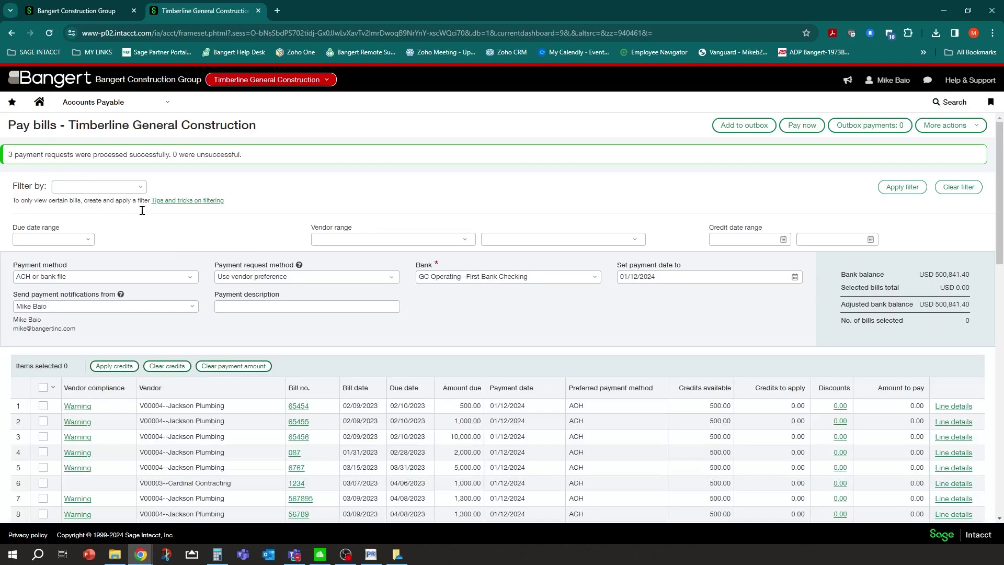
pyautogui.scroll(-4, 183, 487)
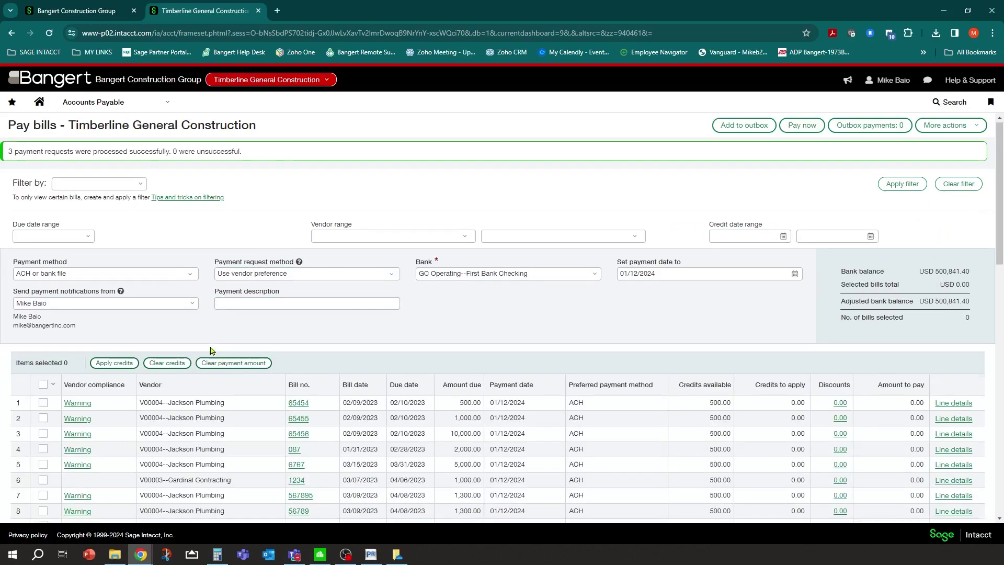
pyautogui.scroll(4, 131, 340)
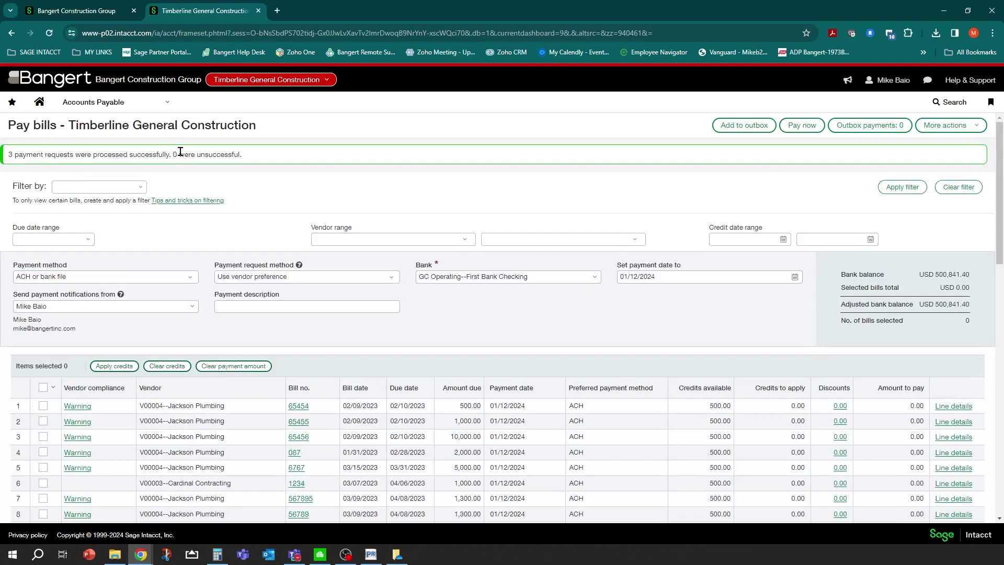
pyautogui.click(165, 107)
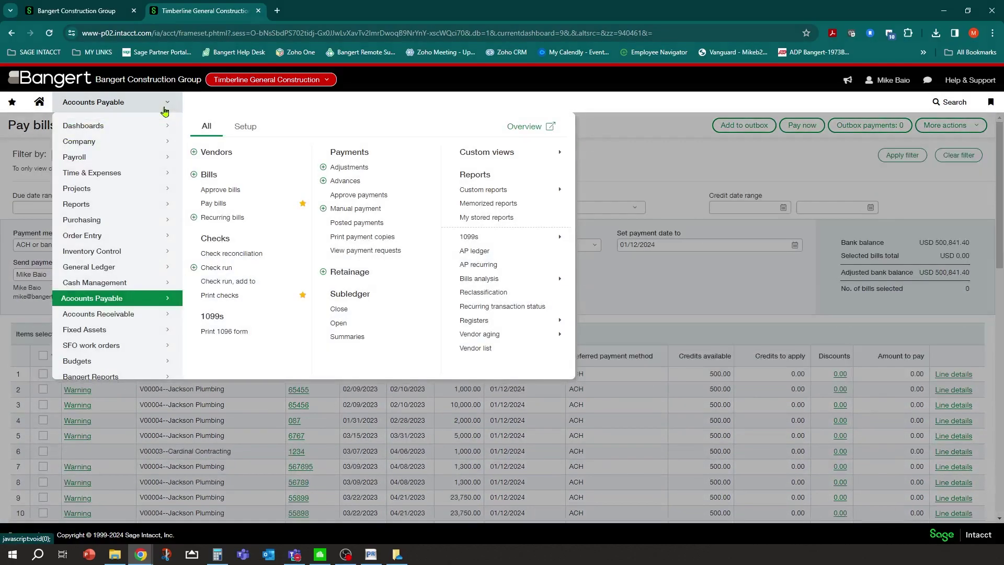
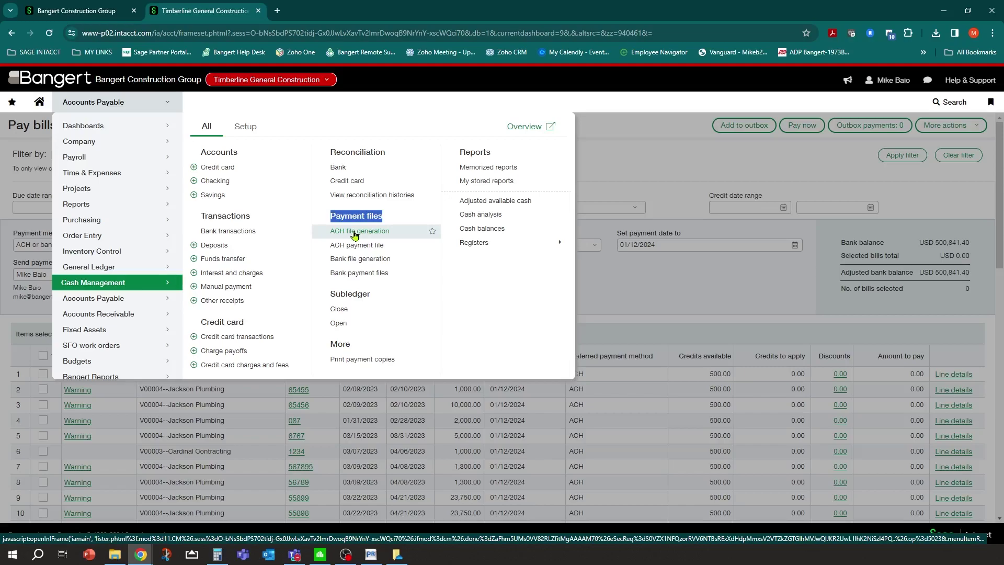
# Step: Open ACH file generation, leaving the current page, and select all three GC Operating payments
pyautogui.click(354, 231)
pyautogui.click(545, 98)
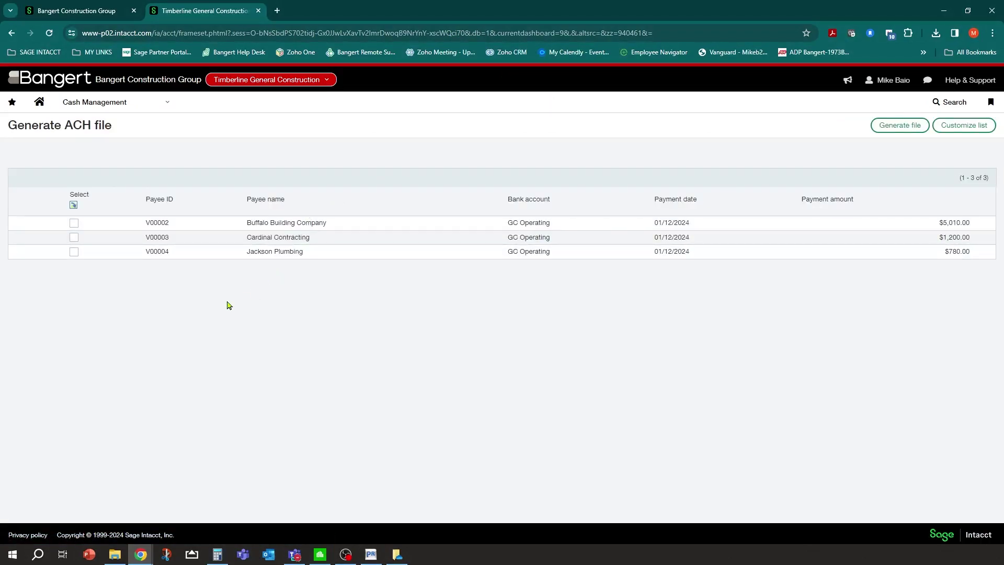
pyautogui.click(74, 224)
pyautogui.click(74, 224)
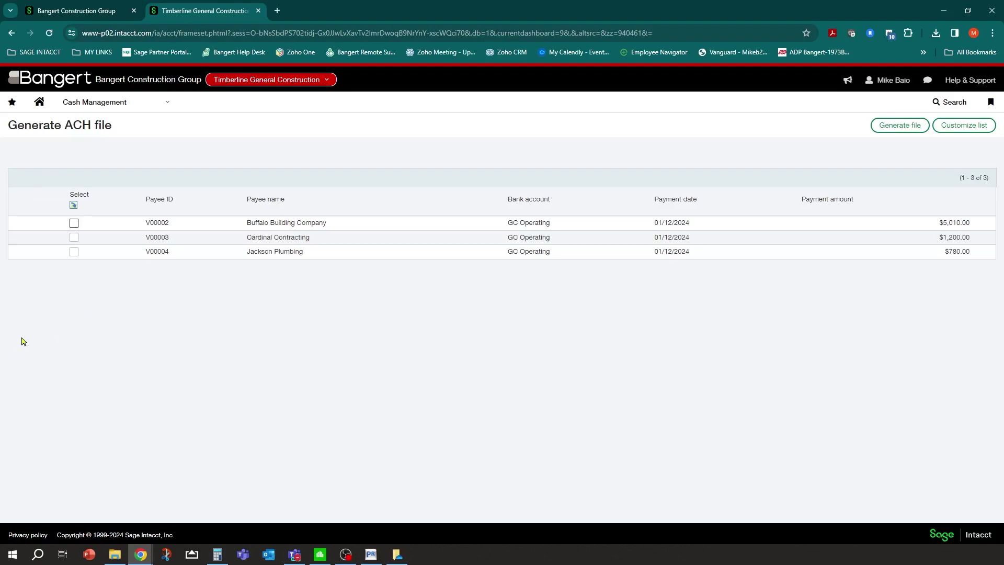
pyautogui.click(73, 205)
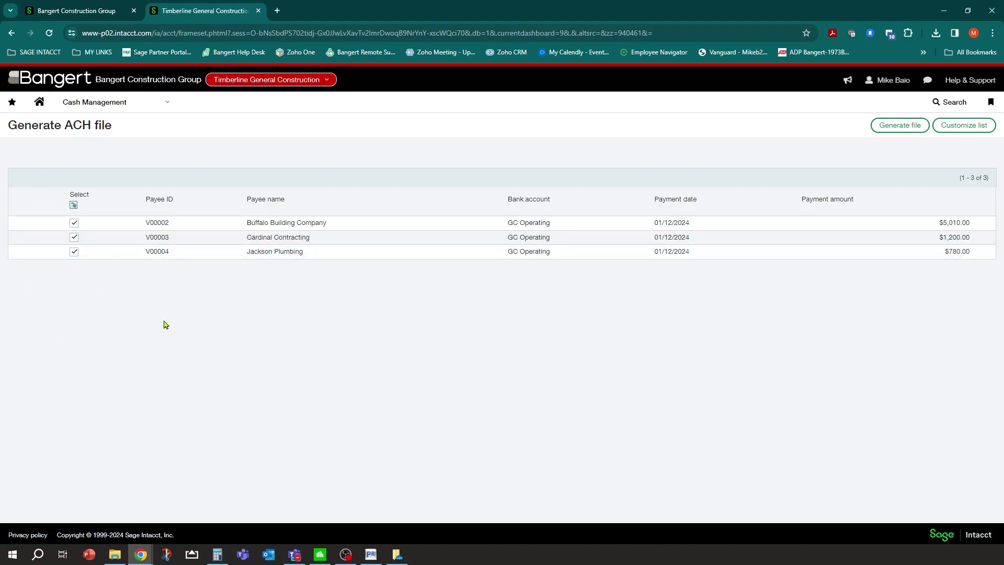
# Step: Generate the ACH file and check the new row: 3 payments, $6,990.00 total, Pending
pyautogui.click(905, 132)
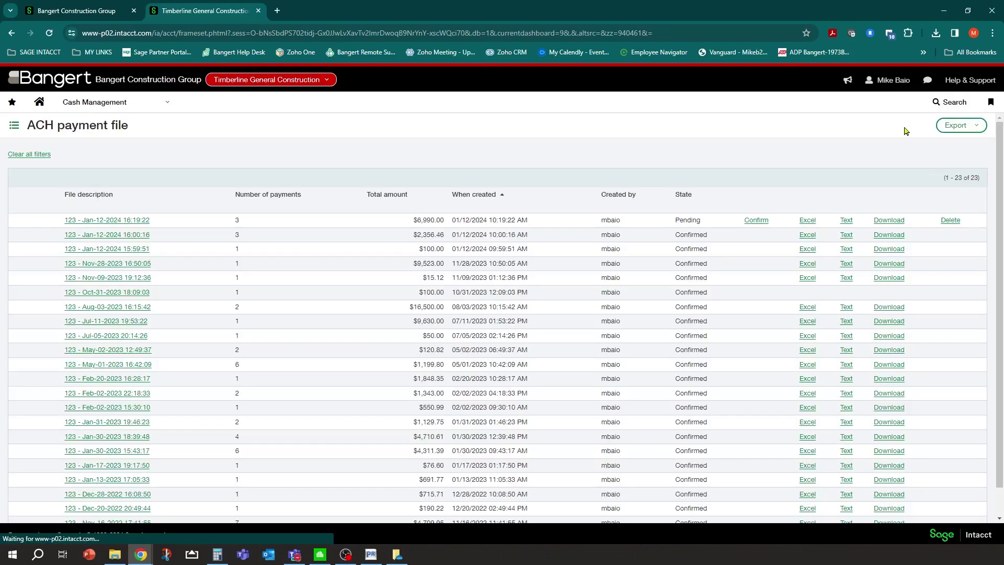
pyautogui.moveTo(27, 127); pyautogui.dragTo(130, 130)
pyautogui.click(132, 131)
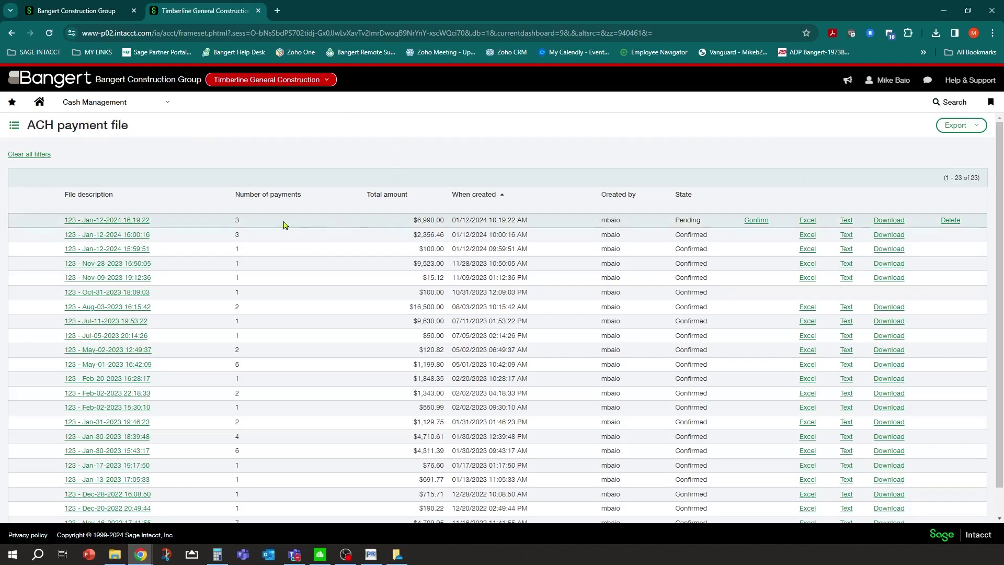
pyautogui.doubleClick(236, 219)
pyautogui.moveTo(411, 220); pyautogui.dragTo(443, 220)
pyautogui.moveTo(674, 224); pyautogui.dragTo(704, 226)
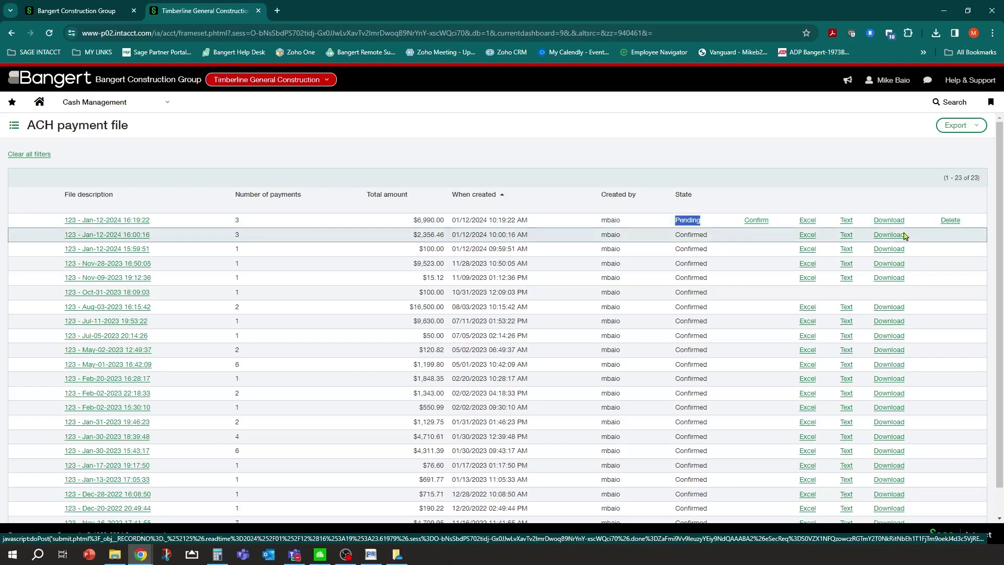
# Step: Download the pending 123 - Jan-12-2024 16_19_22.ach file, review it in Notepad, then close it
pyautogui.click(887, 220)
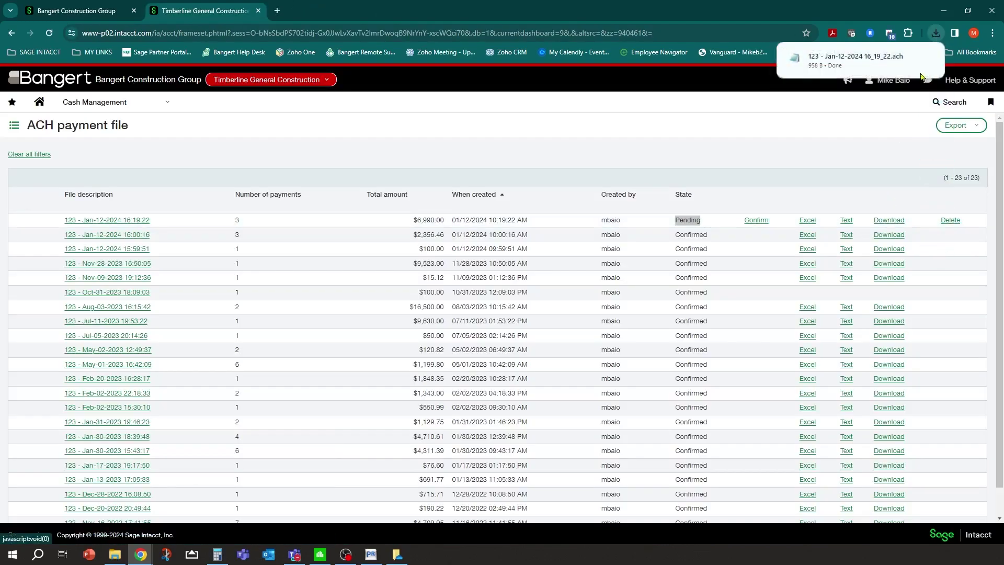
pyautogui.click(835, 59)
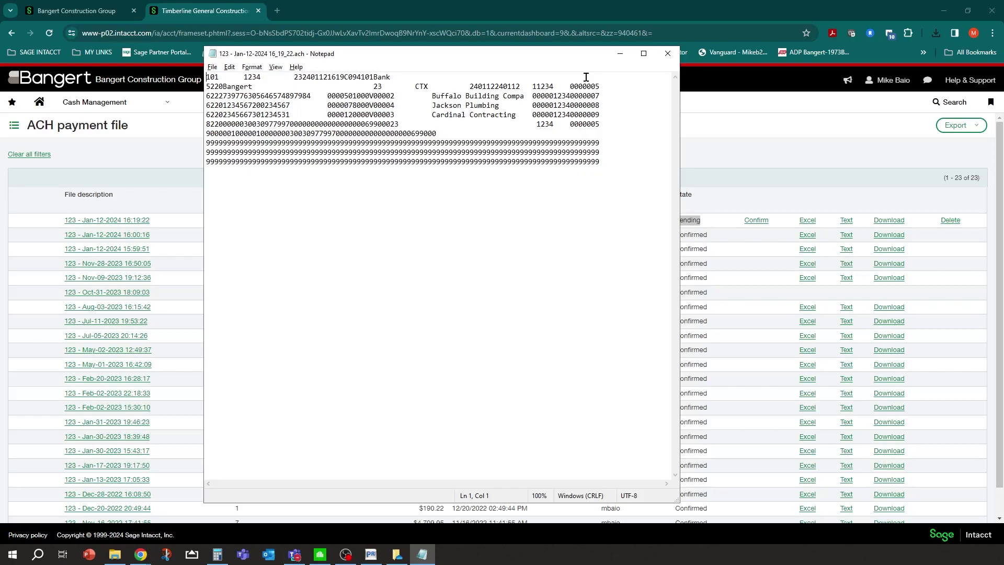
pyautogui.click(668, 55)
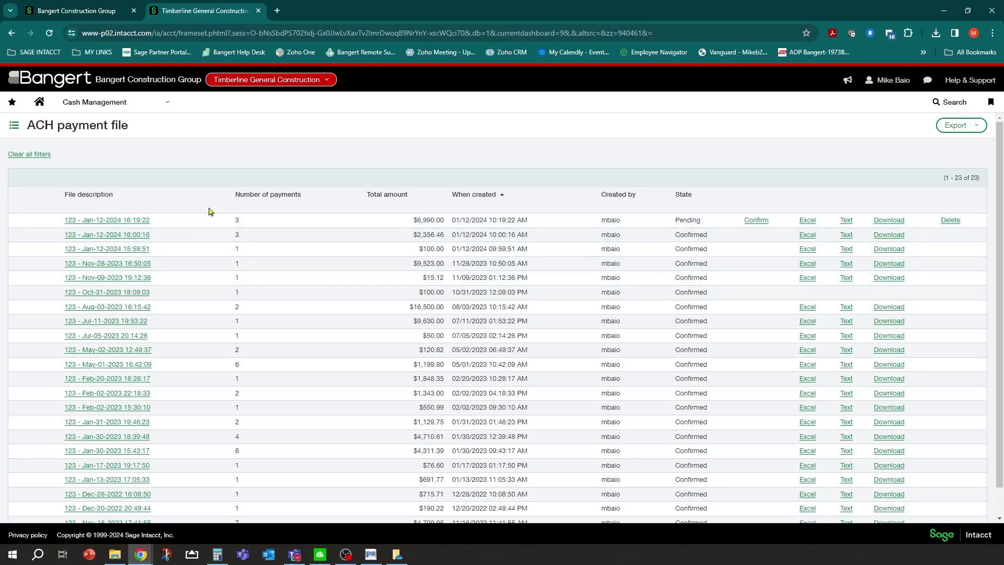
# Step: From Home, go to Cash Management's ACH payment file list and confirm the pending Jan-12-2024 16:19:22 file
pyautogui.click(40, 103)
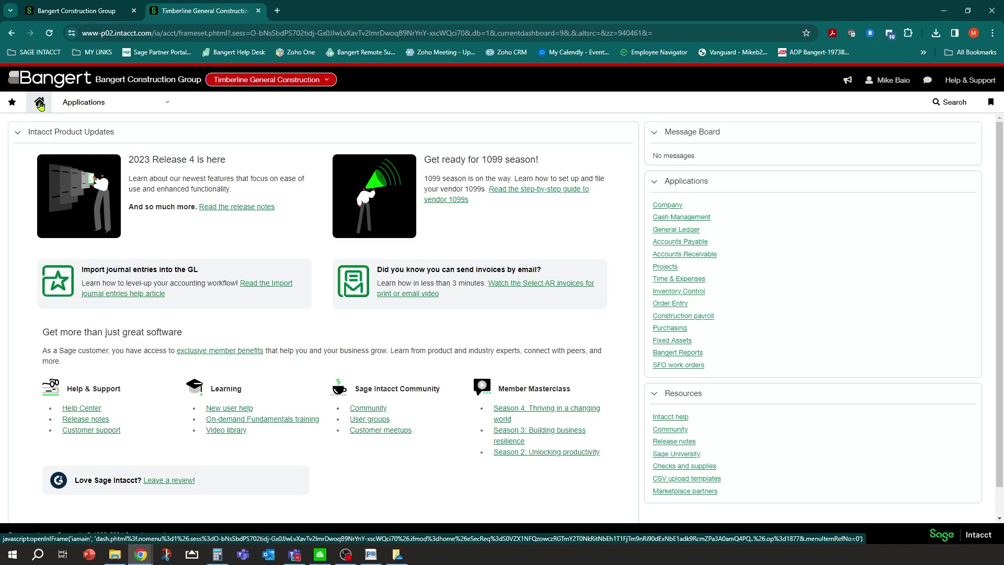
pyautogui.click(156, 109)
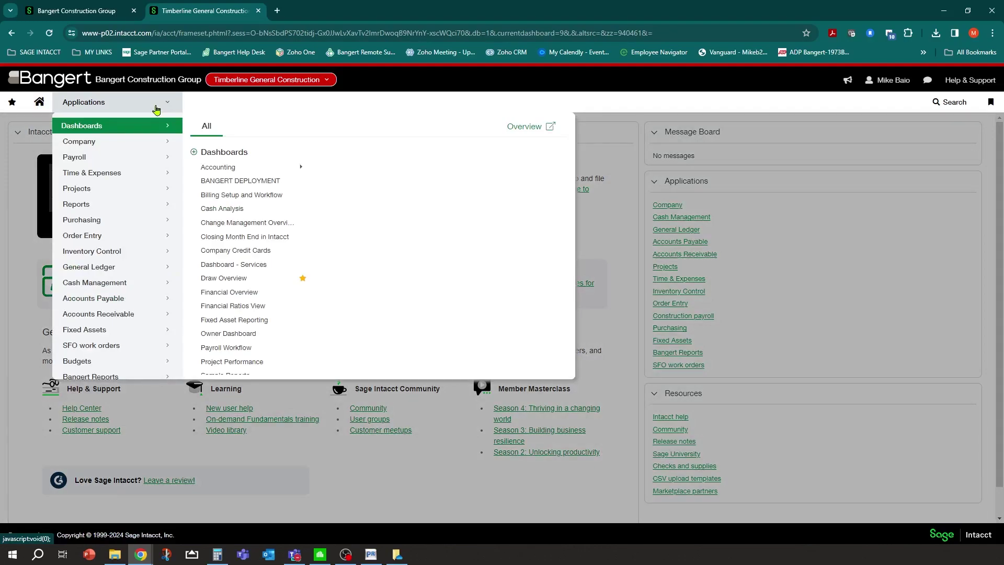
pyautogui.click(84, 288)
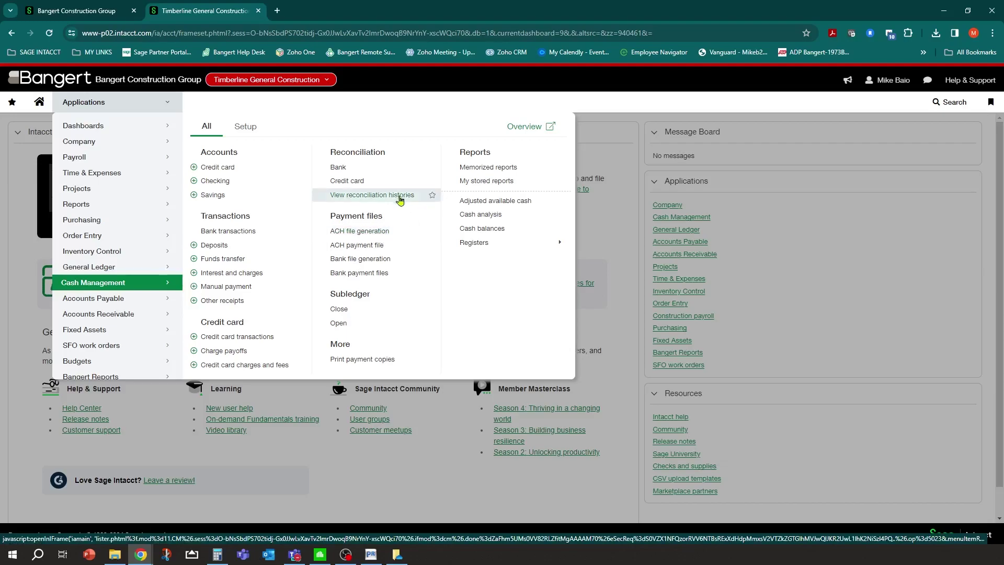
pyautogui.click(356, 249)
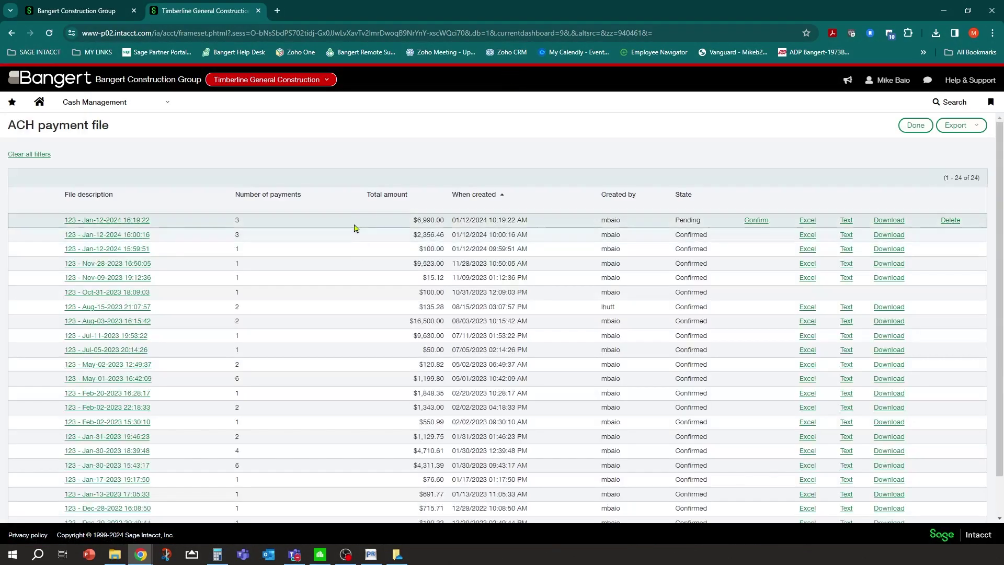
pyautogui.click(756, 221)
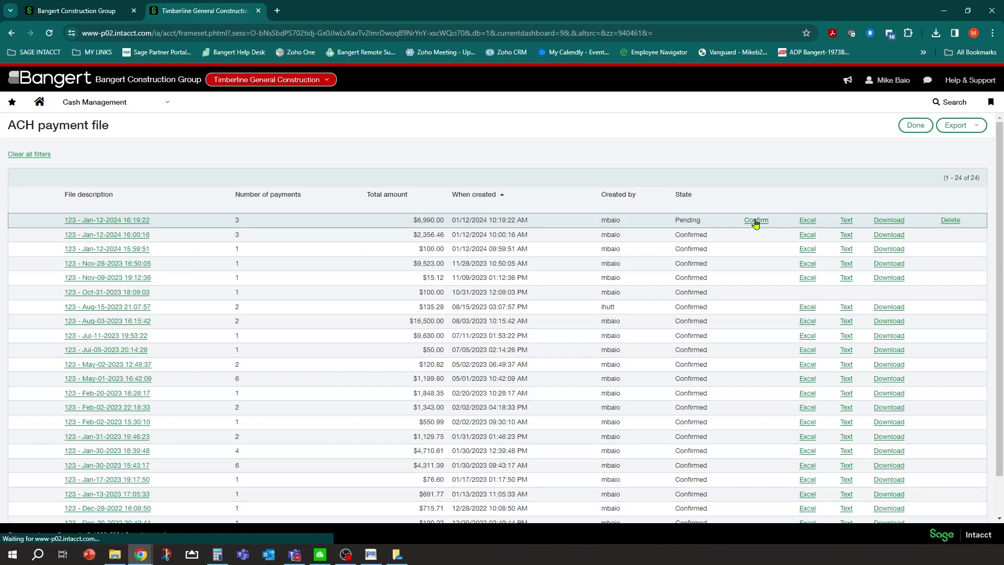